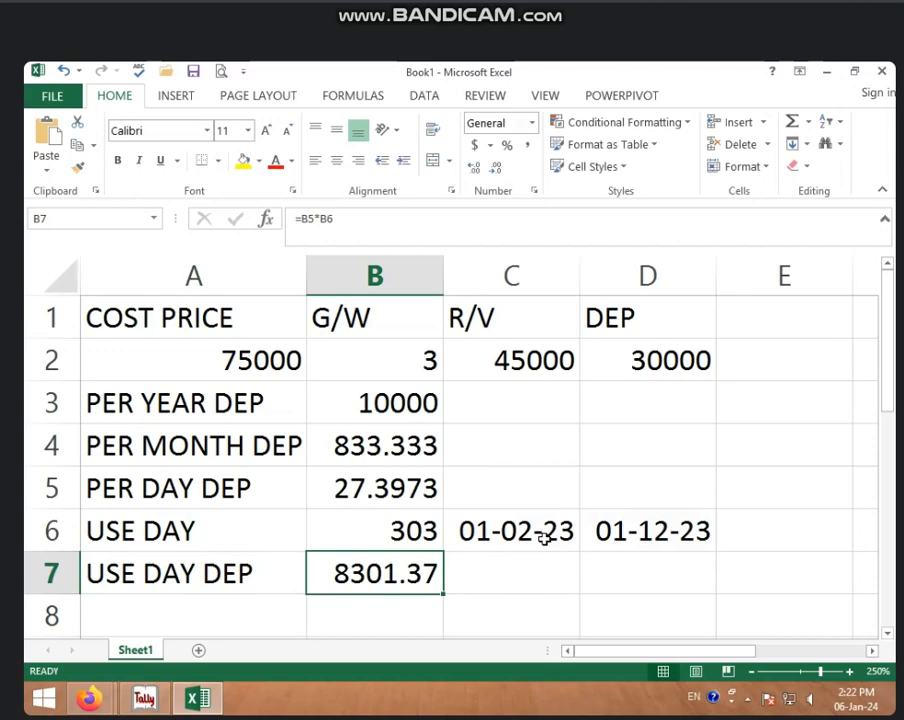
{"action": "left_click", "coordinate": [540, 573]}
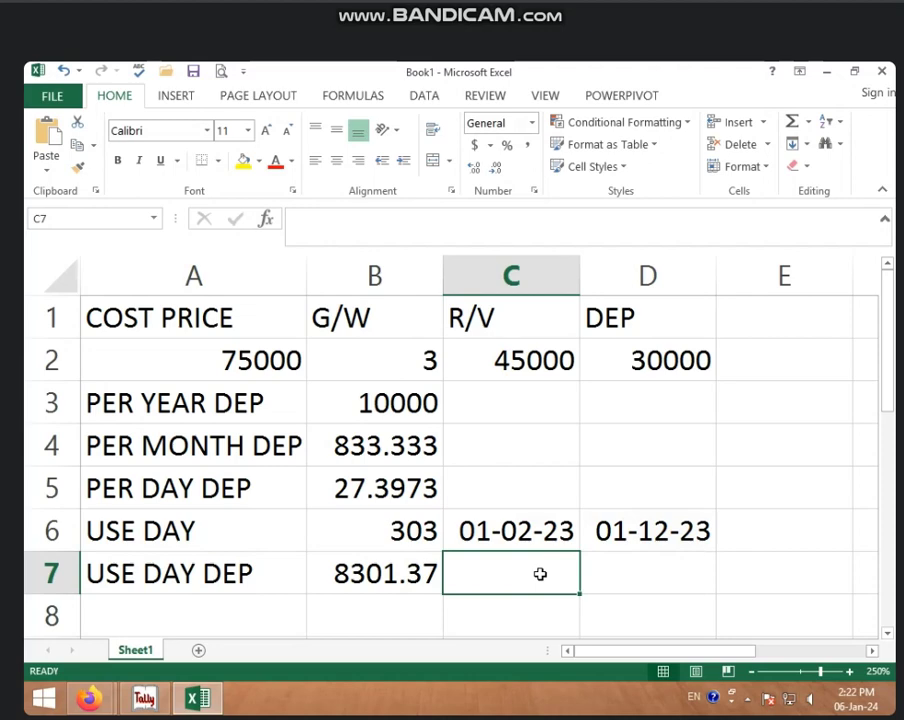
{"action": "left_click", "coordinate": [406, 530]}
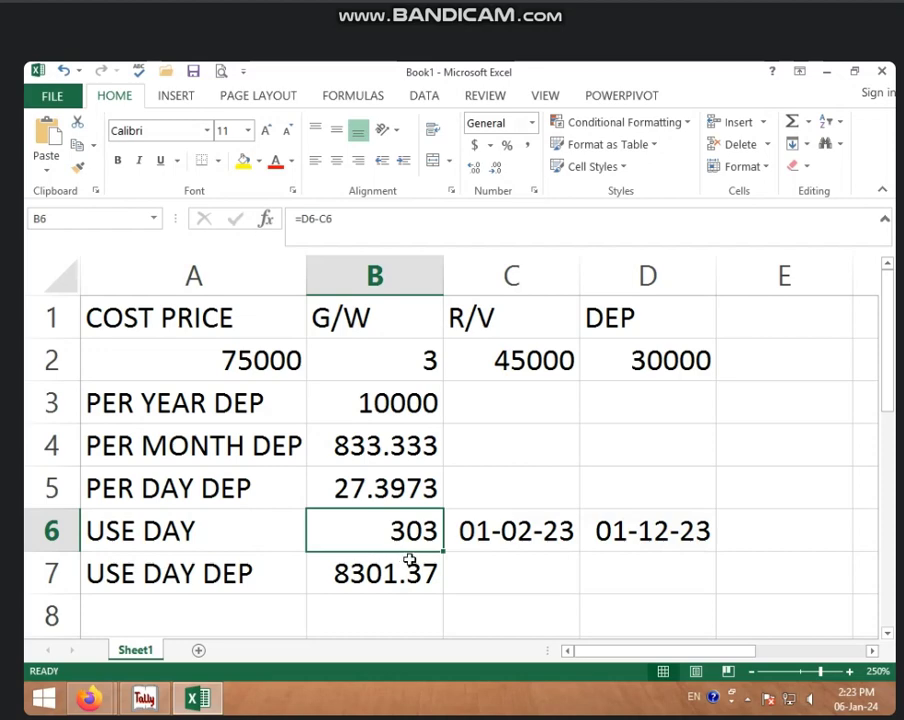
{"action": "left_click", "coordinate": [405, 574]}
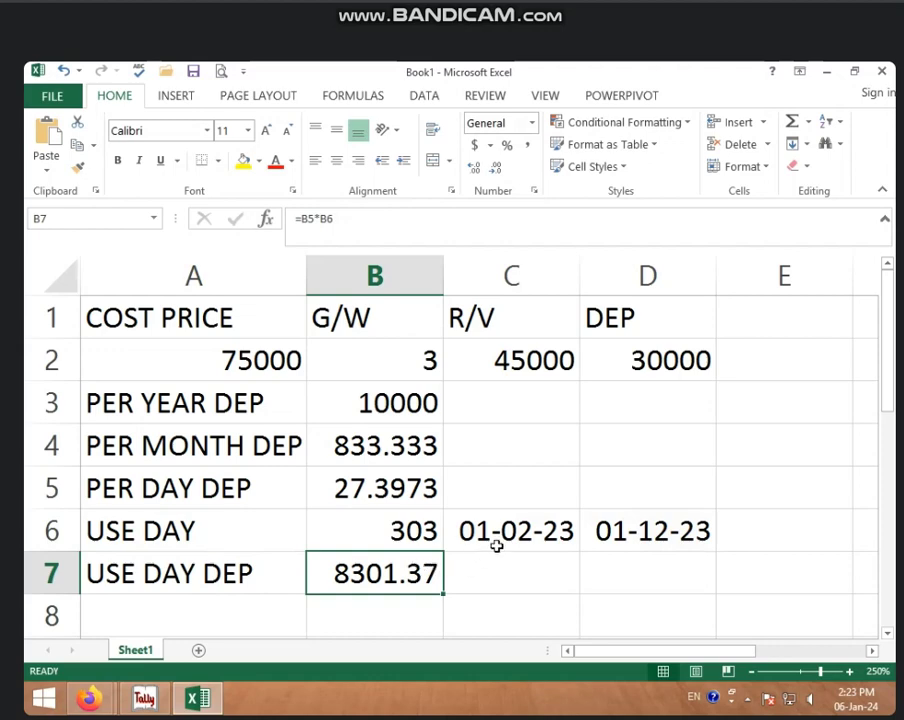
{"action": "left_click", "coordinate": [550, 566]}
Enter the label SELLING PRICE in cell A8, below USE DAY DEP
{"action": "scroll", "coordinate": [550, 566], "scroll_direction": "down", "scroll_amount": 2, "text": "ctrl"}
{"action": "left_click", "coordinate": [221, 582]}
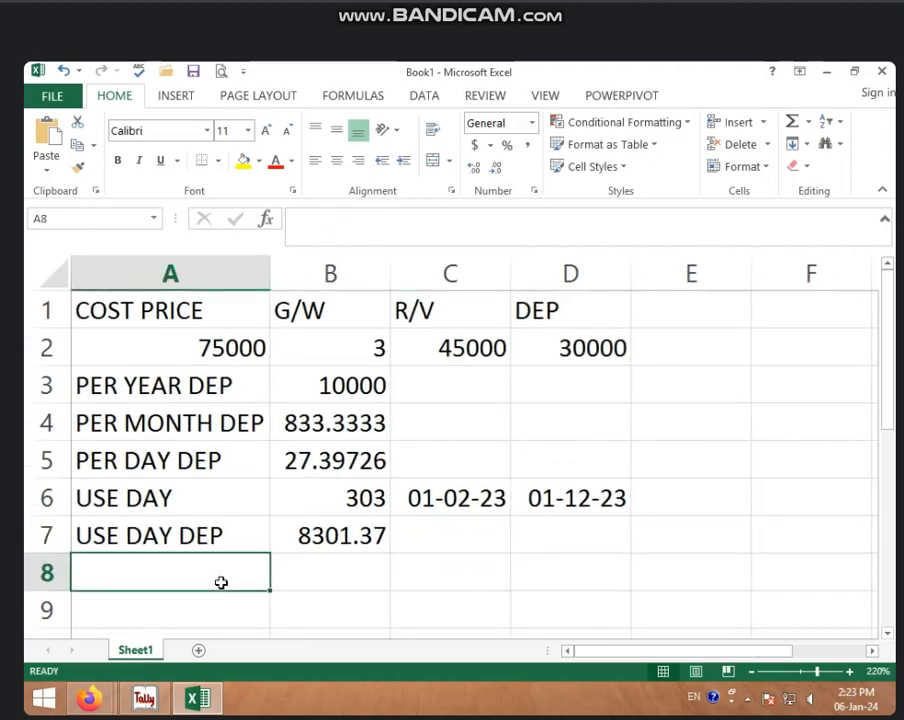
{"action": "type", "text": "SELL"}
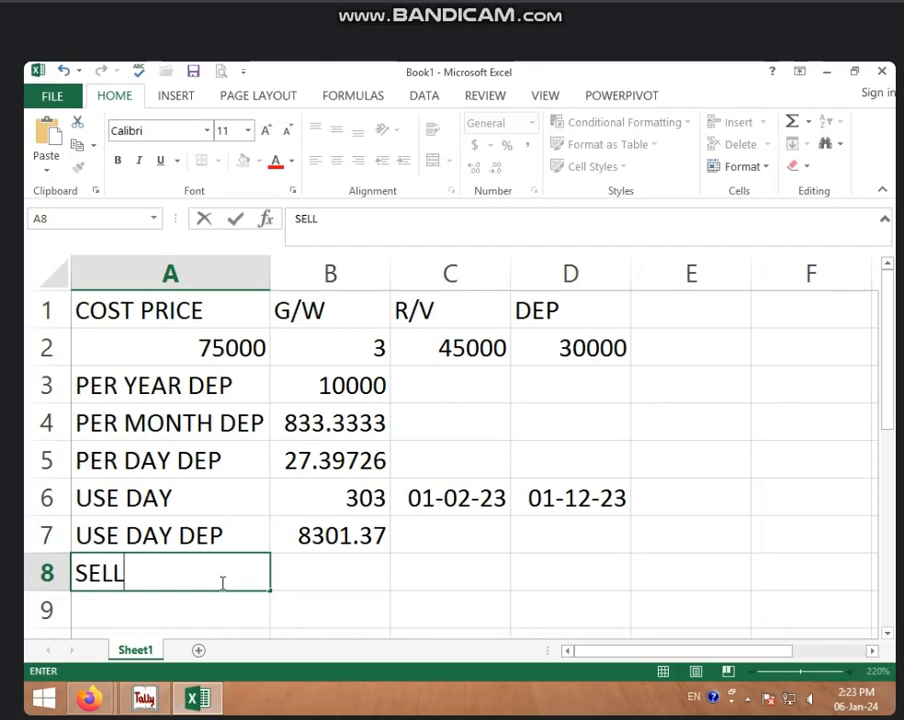
{"action": "type", "text": "ING"}
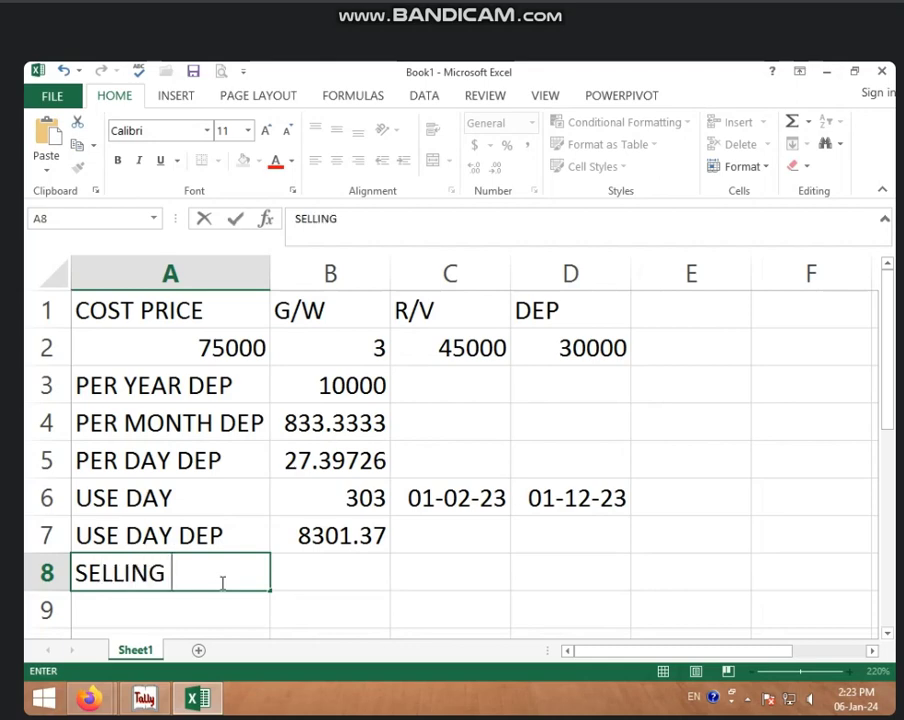
{"action": "type", "text": " PRICE"}
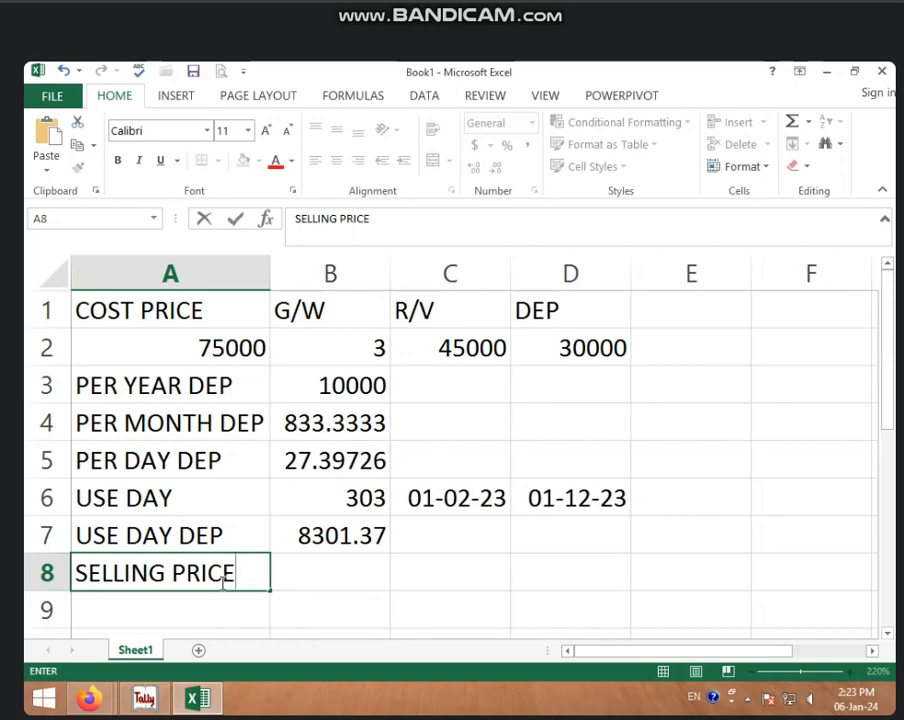
{"action": "left_click", "coordinate": [296, 570]}
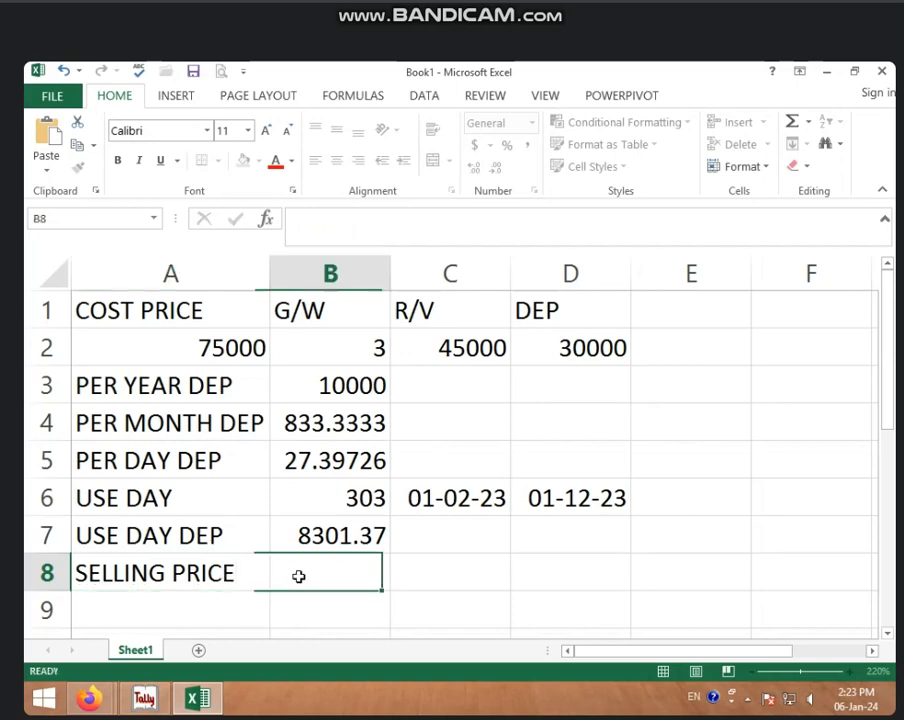
Calculate the selling price in B8 by subtracting the use day depreciation from the cost price with =A2-B7
{"action": "left_click", "coordinate": [235, 340]}
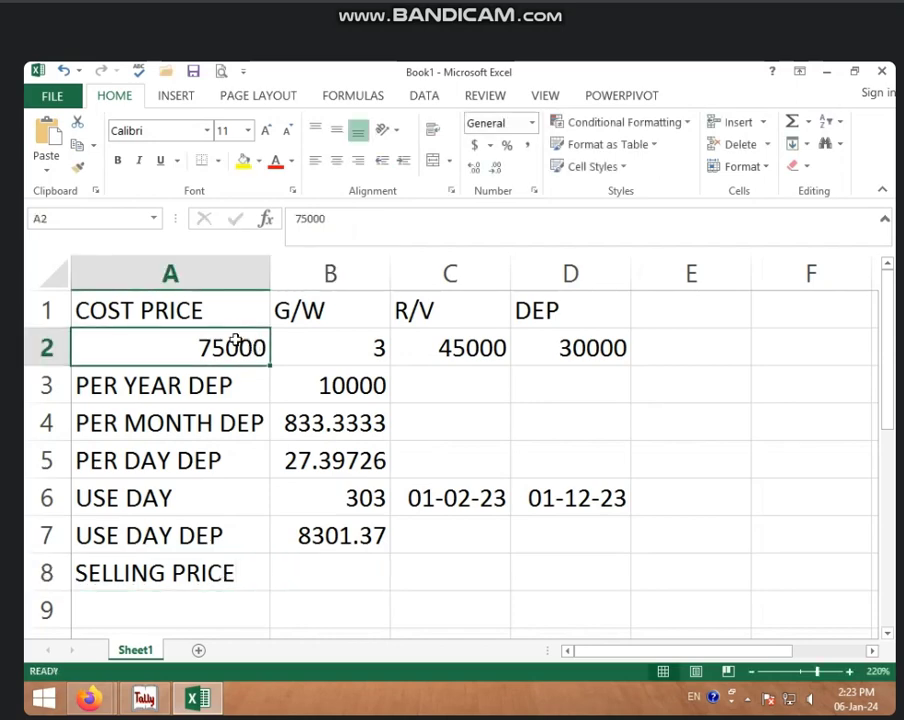
{"action": "left_click", "coordinate": [447, 493]}
{"action": "left_click", "coordinate": [346, 497]}
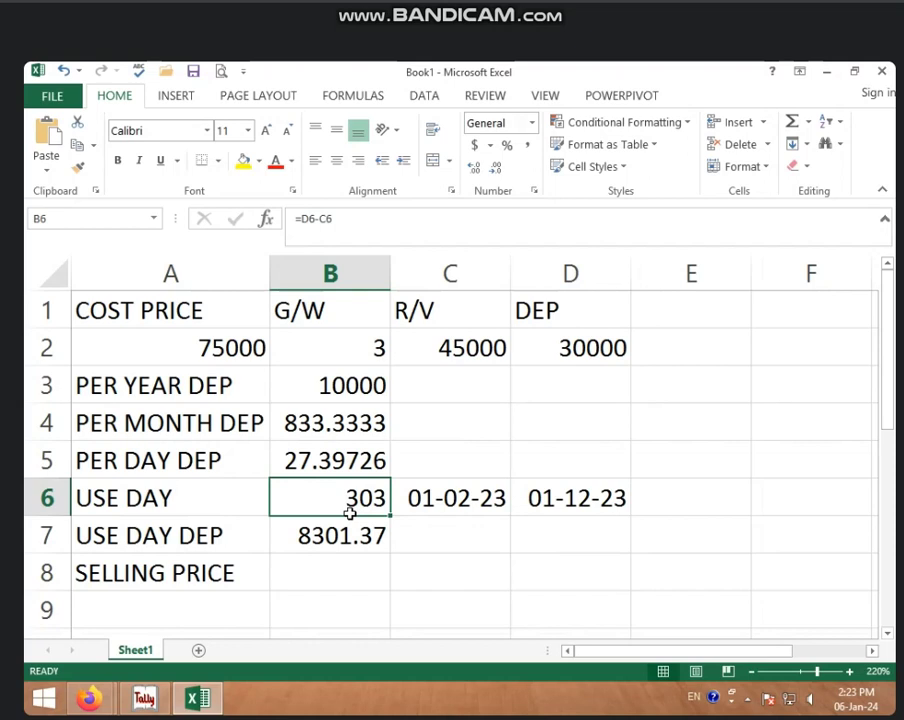
{"action": "left_click", "coordinate": [343, 574]}
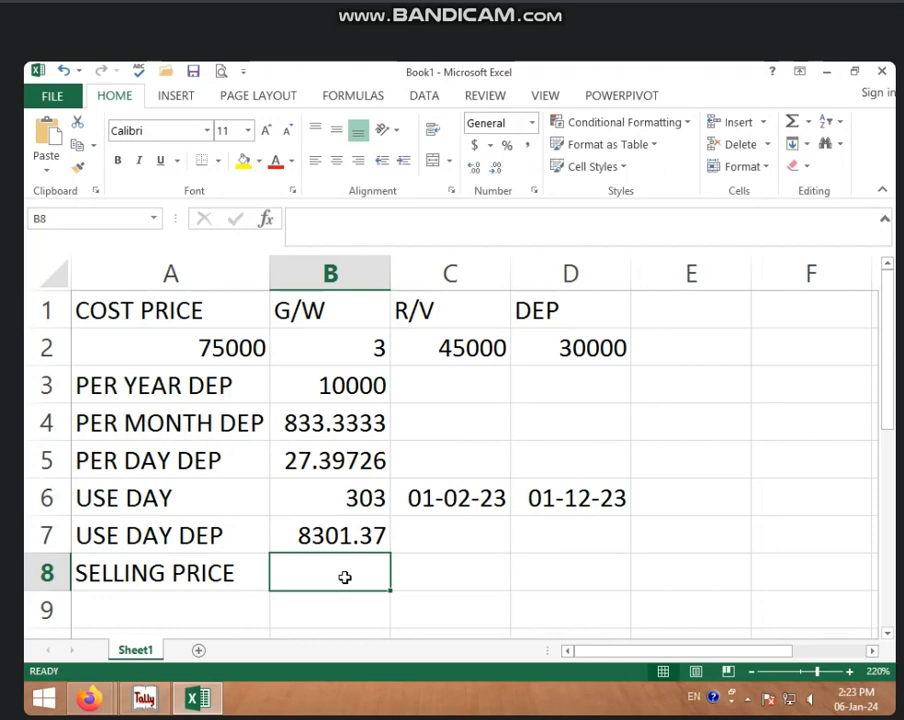
{"action": "type", "text": "="}
{"action": "left_click", "coordinate": [240, 338]}
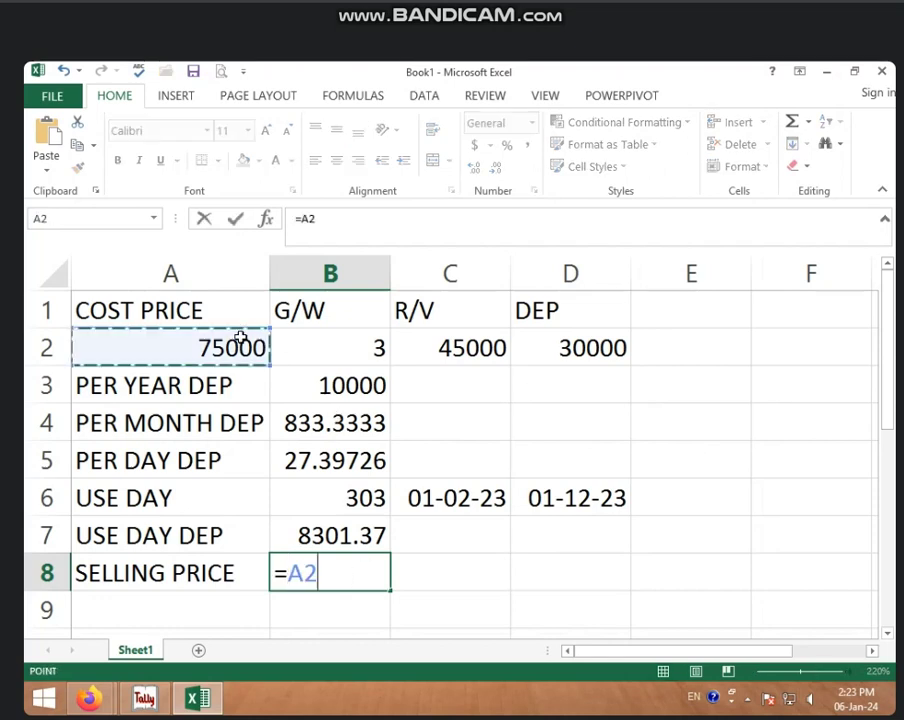
{"action": "type", "text": "-"}
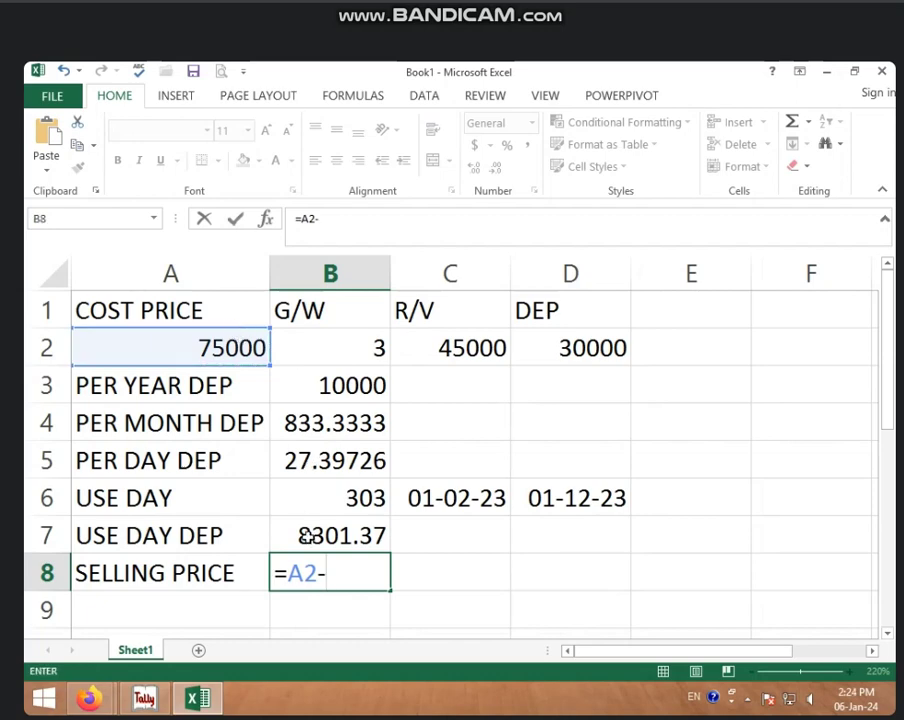
{"action": "left_click", "coordinate": [308, 537]}
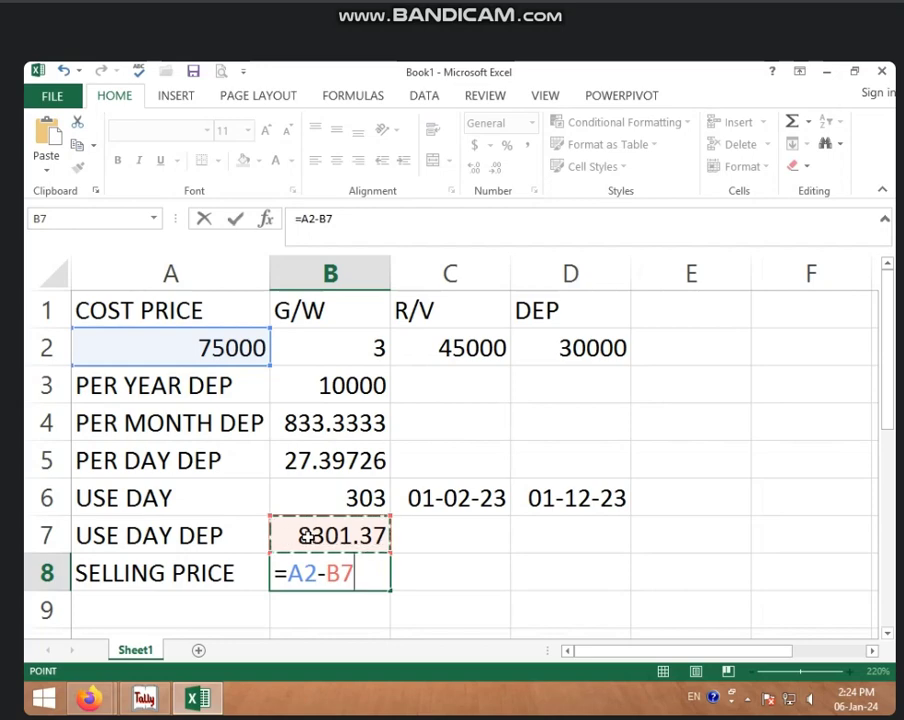
{"action": "key", "text": "Return"}
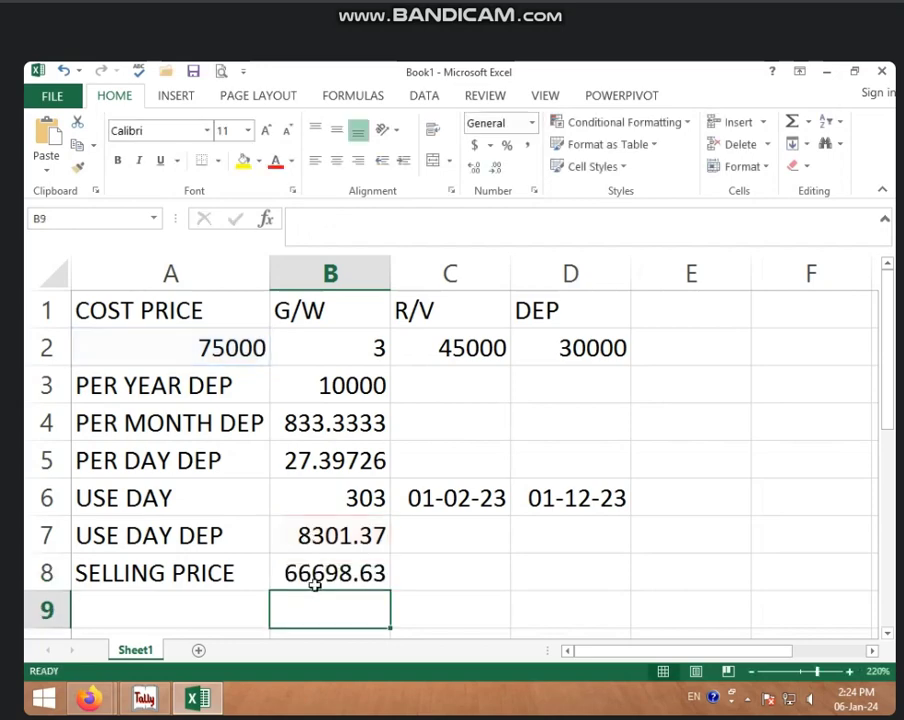
{"action": "left_click", "coordinate": [312, 583]}
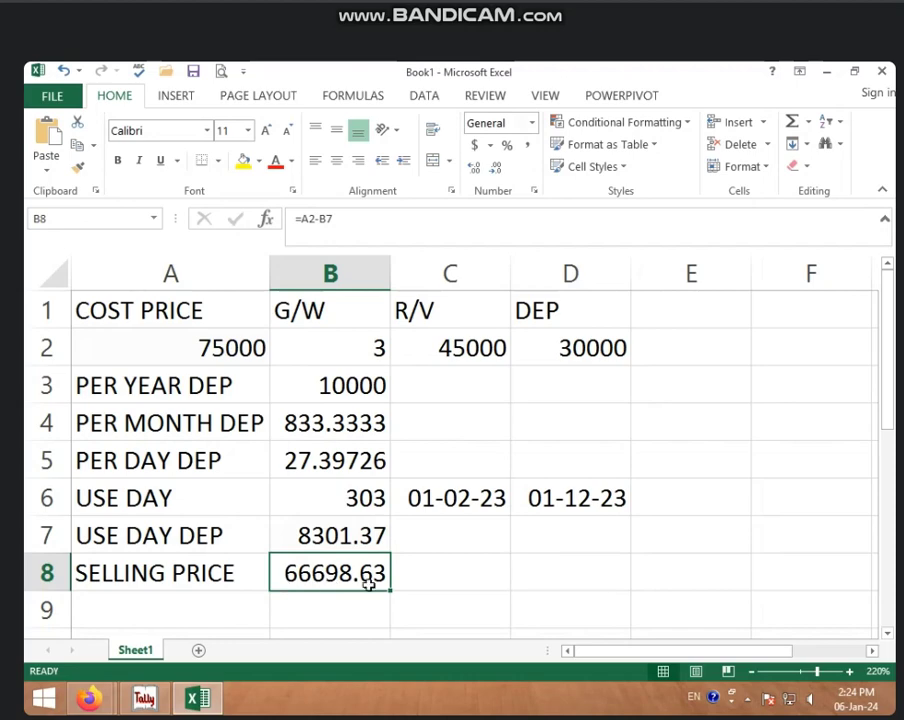
Enter the label NET SELLING PRICE in cell A9 and widen column A to fit it
{"action": "scroll", "coordinate": [454, 559], "scroll_direction": "down", "scroll_amount": 1}
{"action": "left_click", "coordinate": [246, 502]}
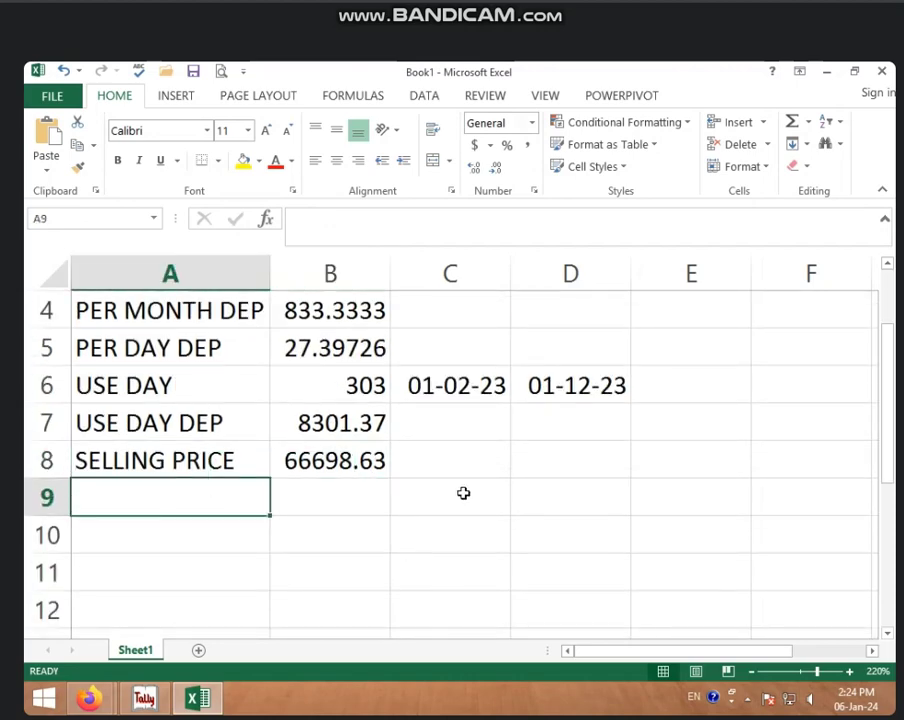
{"action": "scroll", "coordinate": [464, 493], "scroll_direction": "up", "scroll_amount": 1}
{"action": "scroll", "coordinate": [464, 480], "scroll_direction": "down", "scroll_amount": 1}
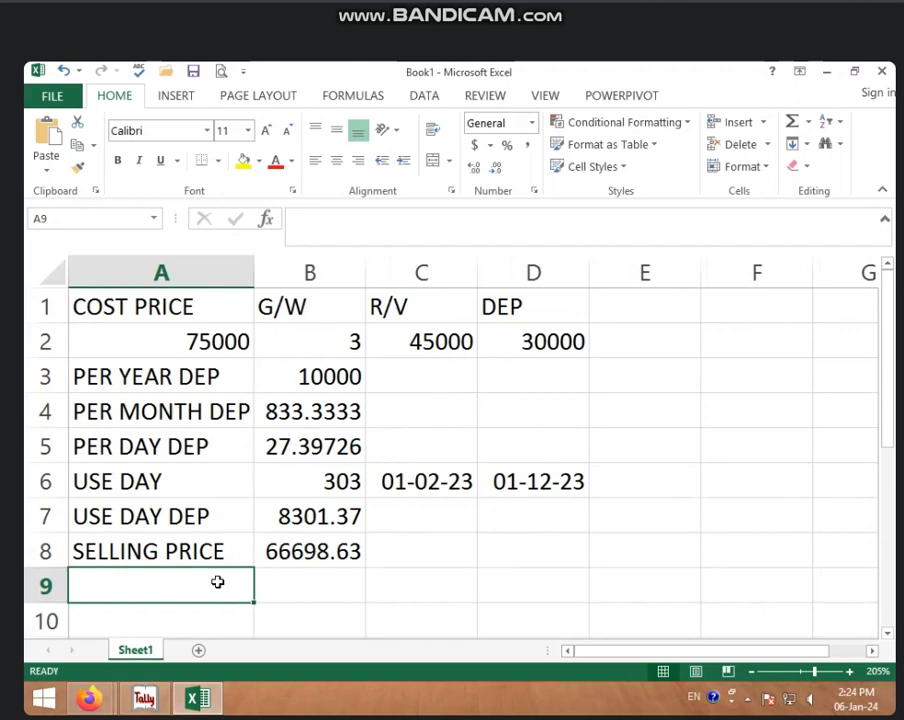
{"action": "type", "text": "NET"}
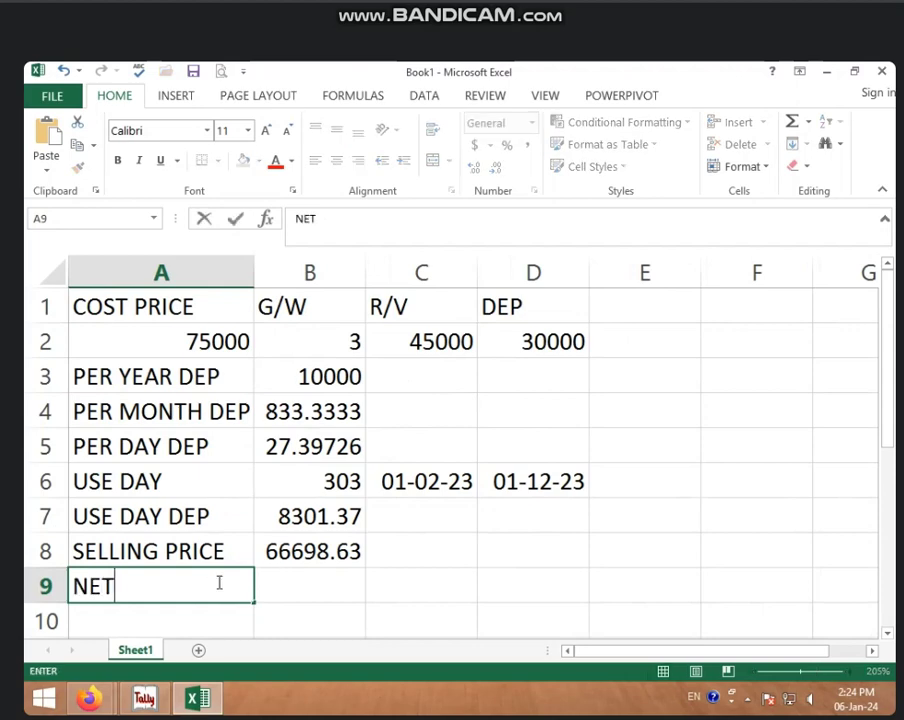
{"action": "type", "text": " SELLING "}
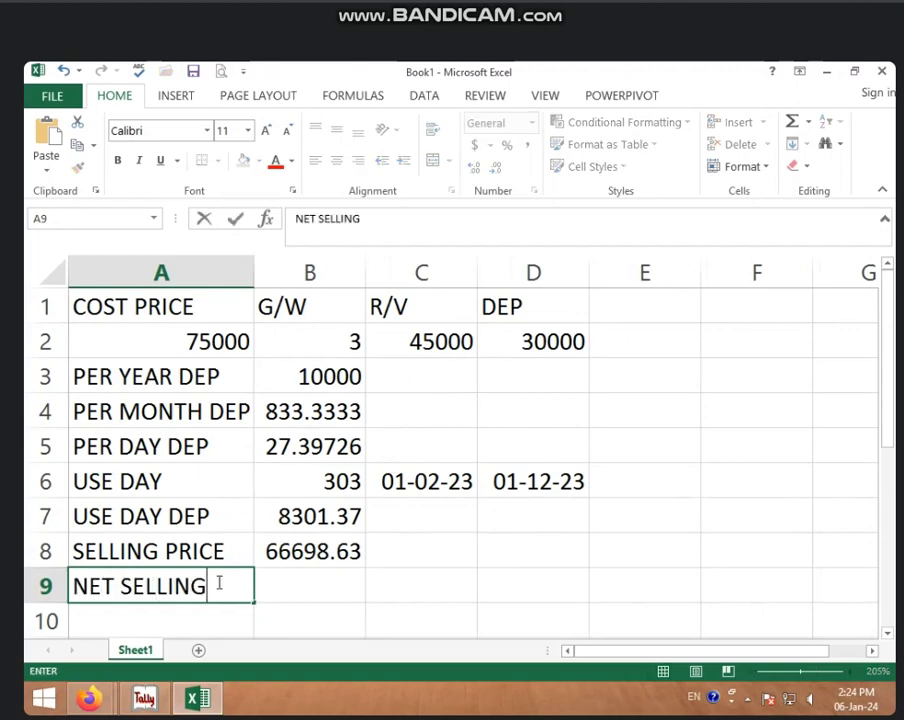
{"action": "type", "text": "PRICE"}
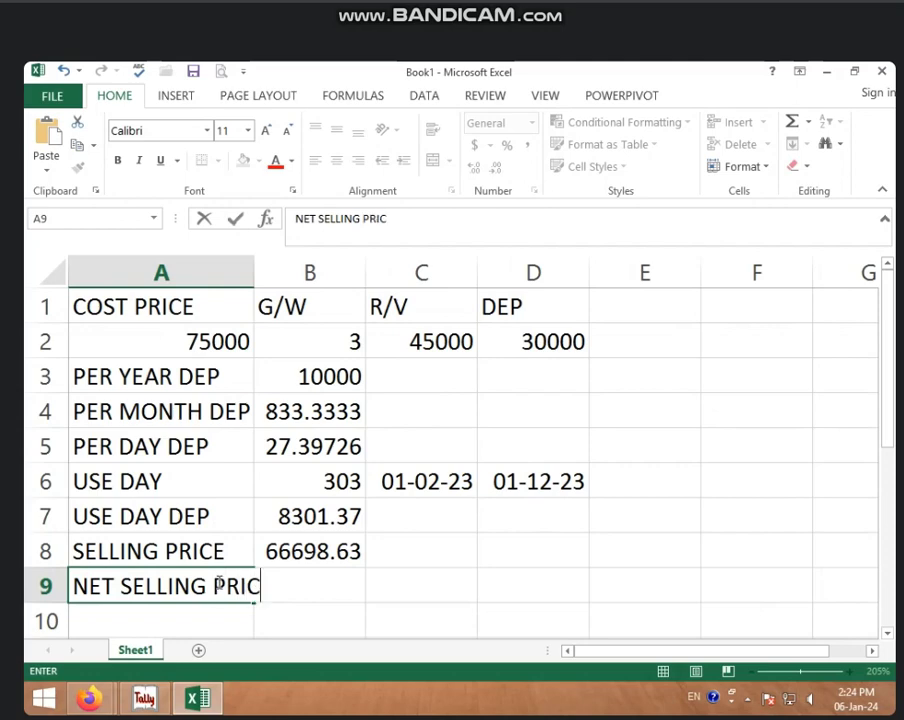
{"action": "left_click", "coordinate": [370, 582]}
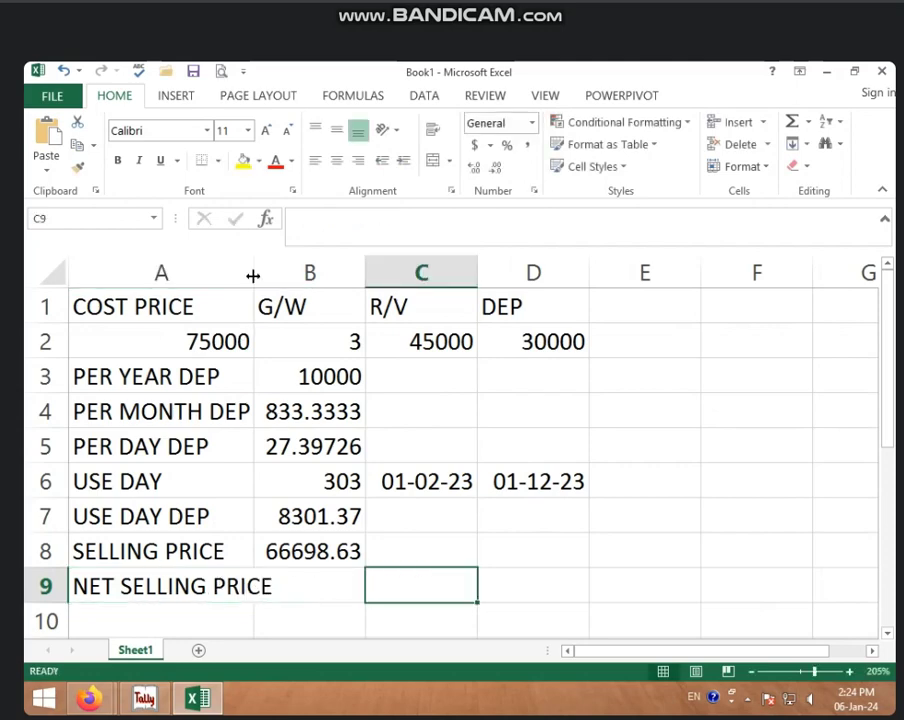
{"action": "left_click_drag", "start_coordinate": [255, 273], "coordinate": [282, 272]}
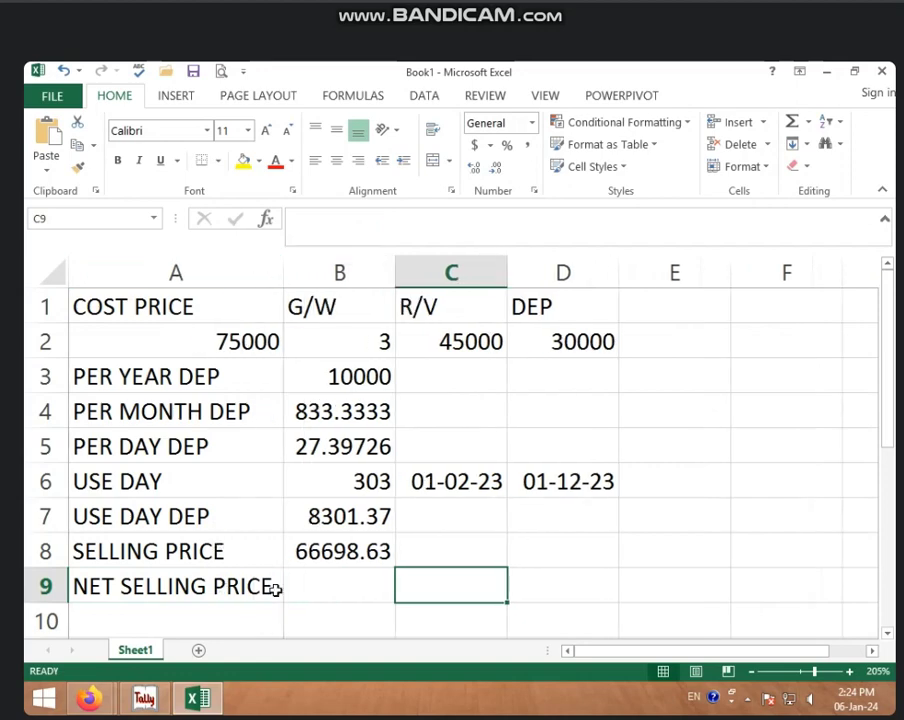
Enter 65000 as the net selling price in cell B9
{"action": "left_click", "coordinate": [308, 586]}
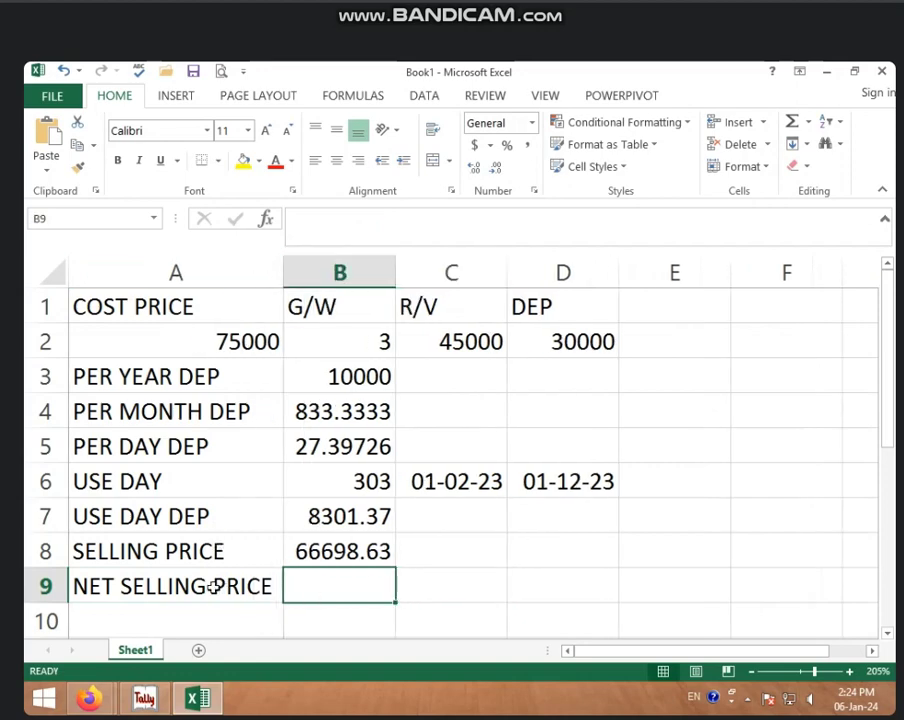
{"action": "left_click", "coordinate": [296, 545]}
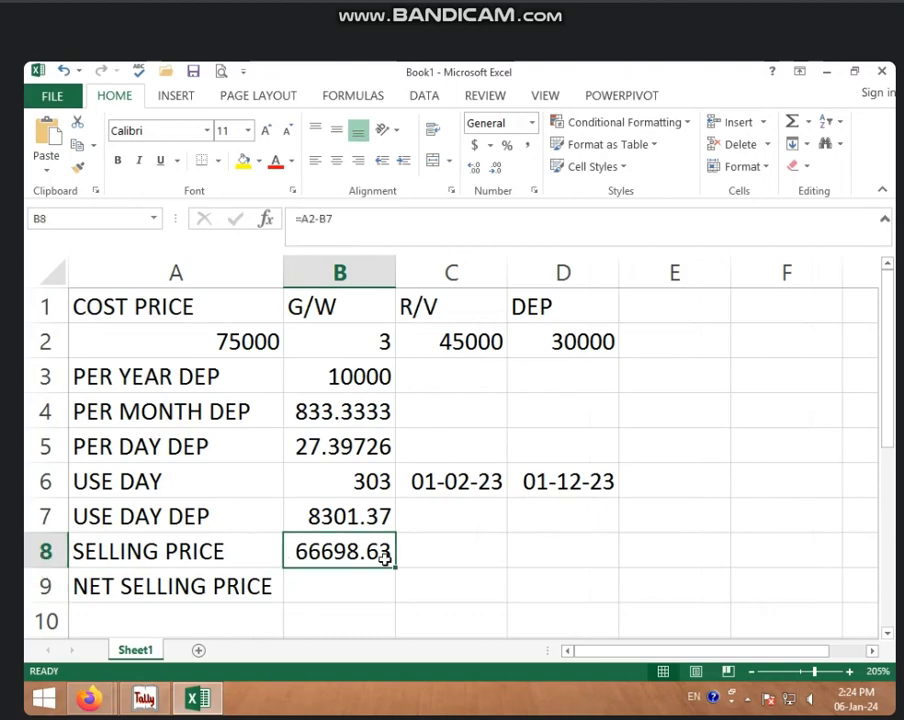
{"action": "left_click", "coordinate": [347, 592]}
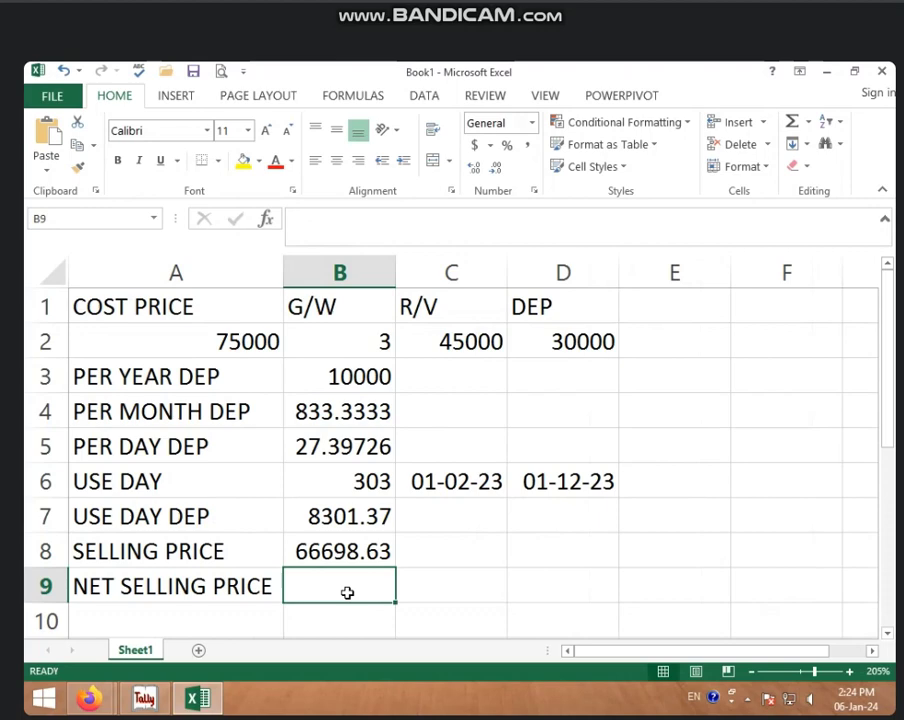
{"action": "type", "text": "65000"}
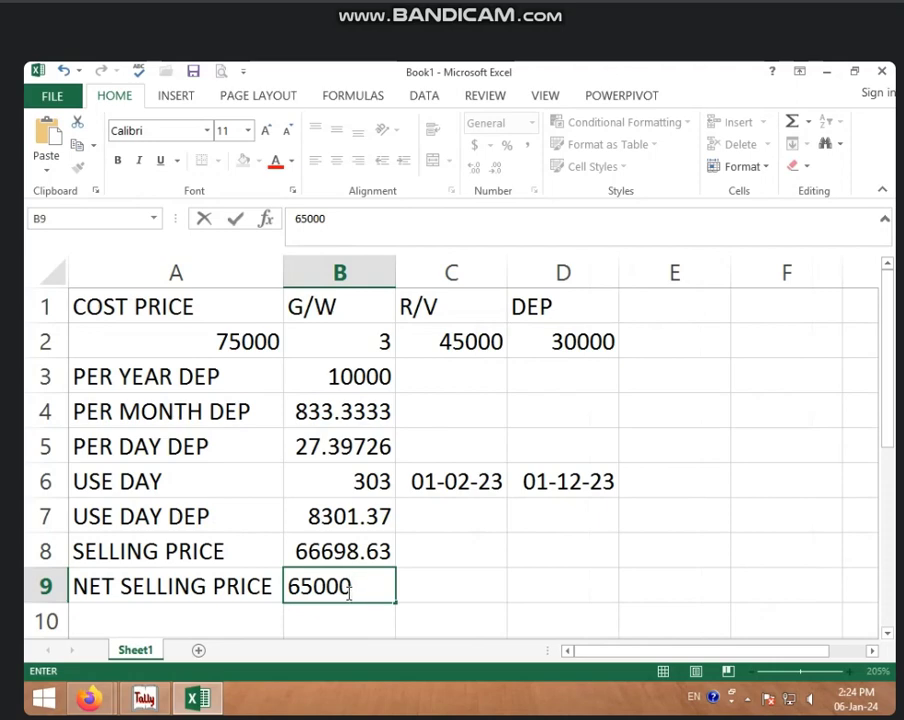
{"action": "left_click", "coordinate": [254, 614]}
Enter the label PROFIT/LOSS in cell A10, below NET SELLING PRICE
{"action": "scroll", "coordinate": [425, 595], "scroll_direction": "down", "scroll_amount": 1}
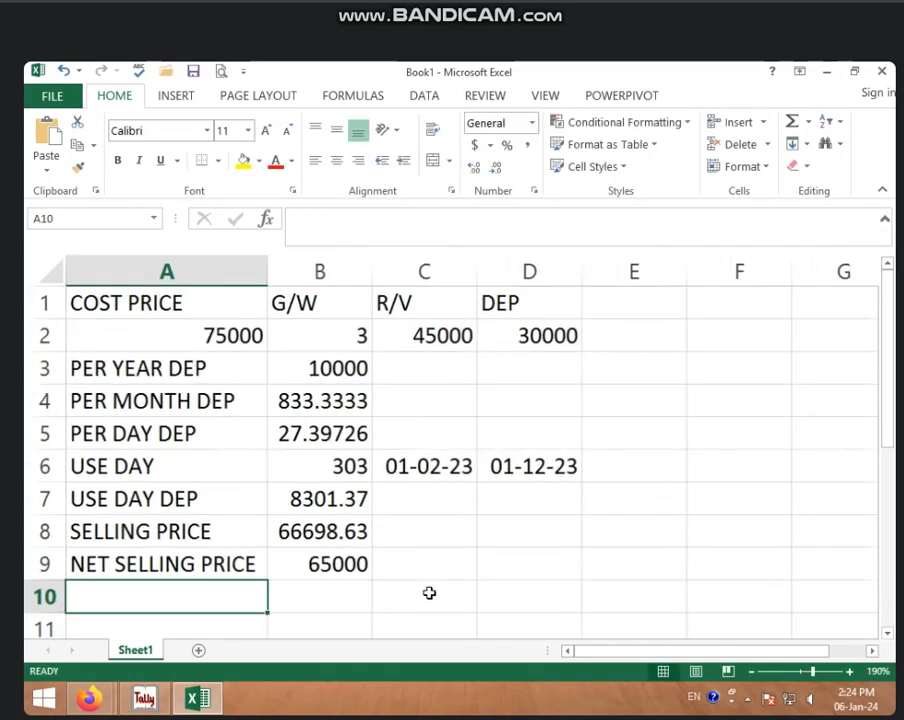
{"action": "left_click", "coordinate": [343, 563]}
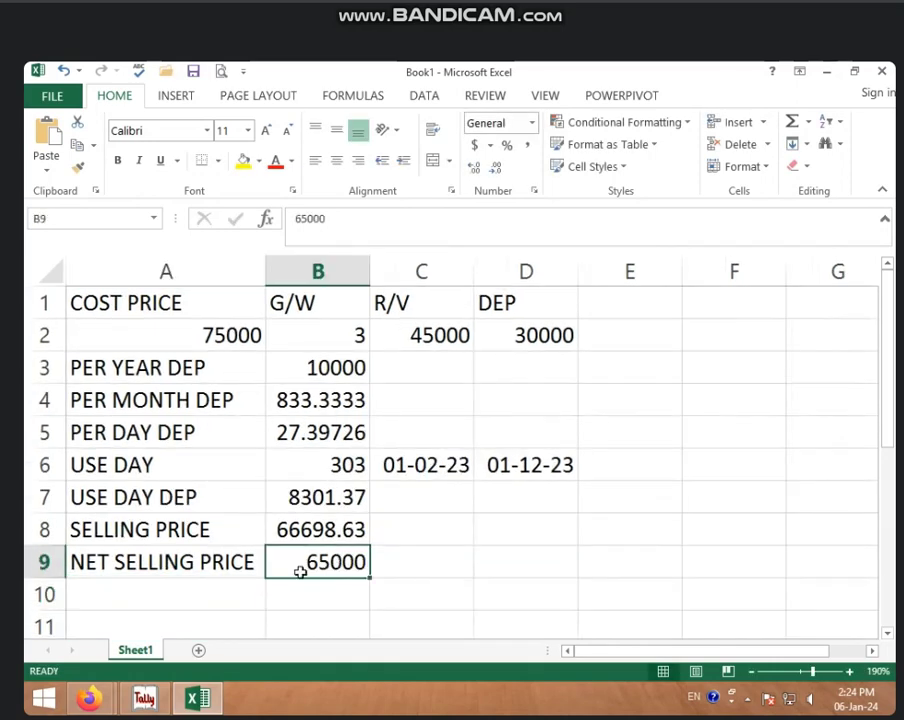
{"action": "left_click", "coordinate": [278, 526]}
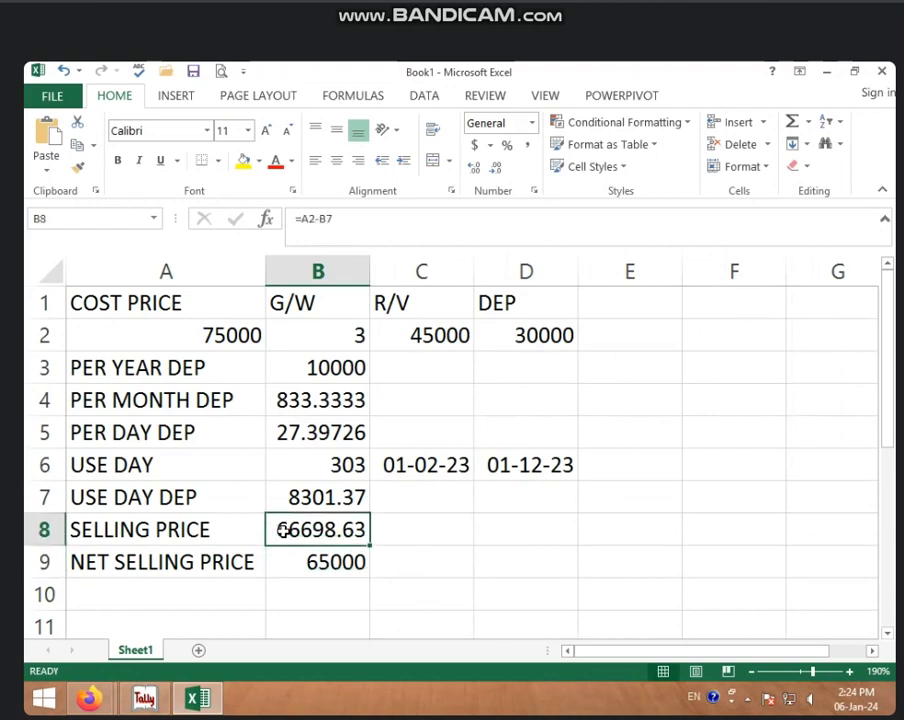
{"action": "left_click", "coordinate": [342, 565]}
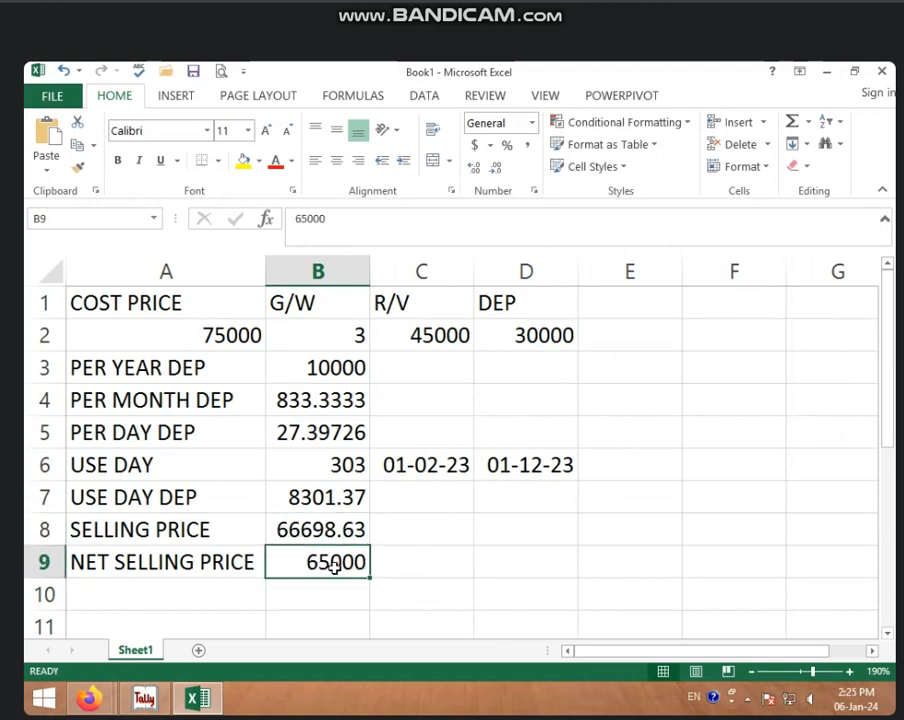
{"action": "left_click", "coordinate": [159, 591]}
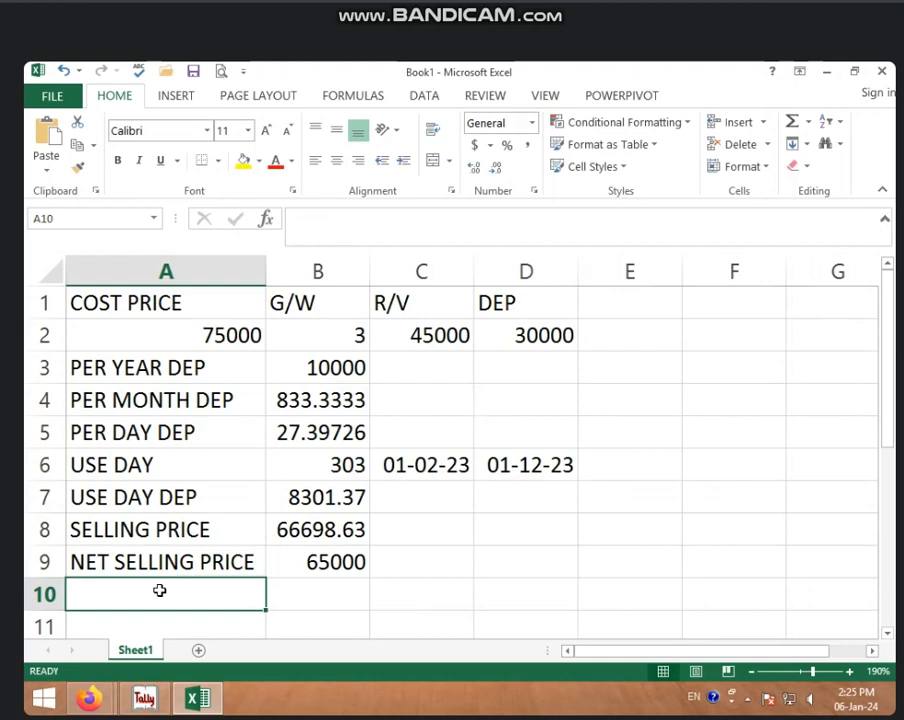
{"action": "type", "text": "PROFI"}
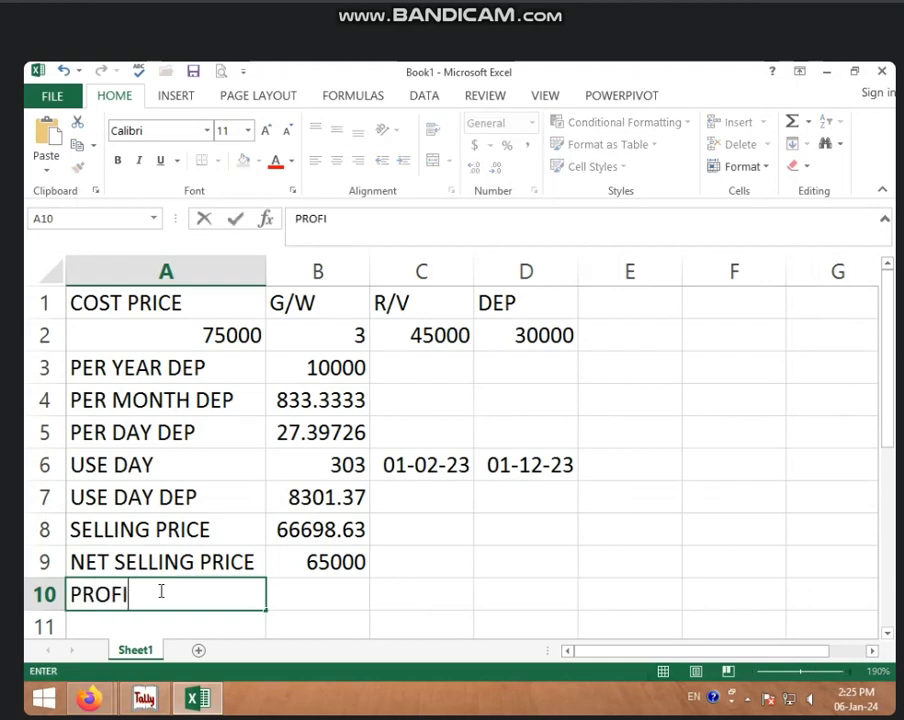
{"action": "type", "text": "T/LOSS"}
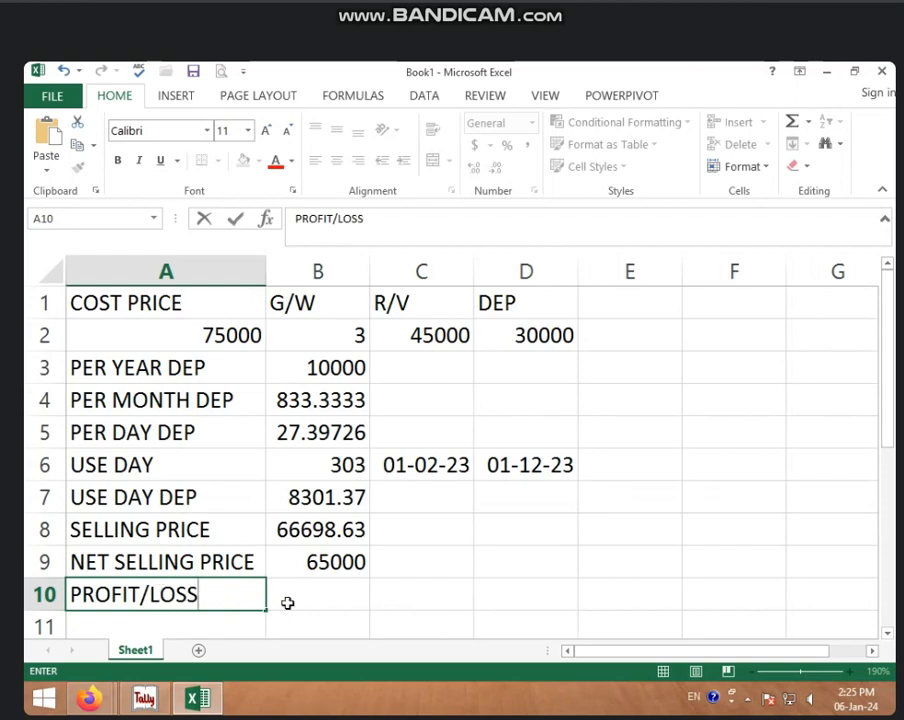
Calculate the profit or loss in cell B10 by subtracting the selling price from the net selling price with =B9-B8
{"action": "left_click", "coordinate": [287, 603]}
{"action": "type", "text": "="}
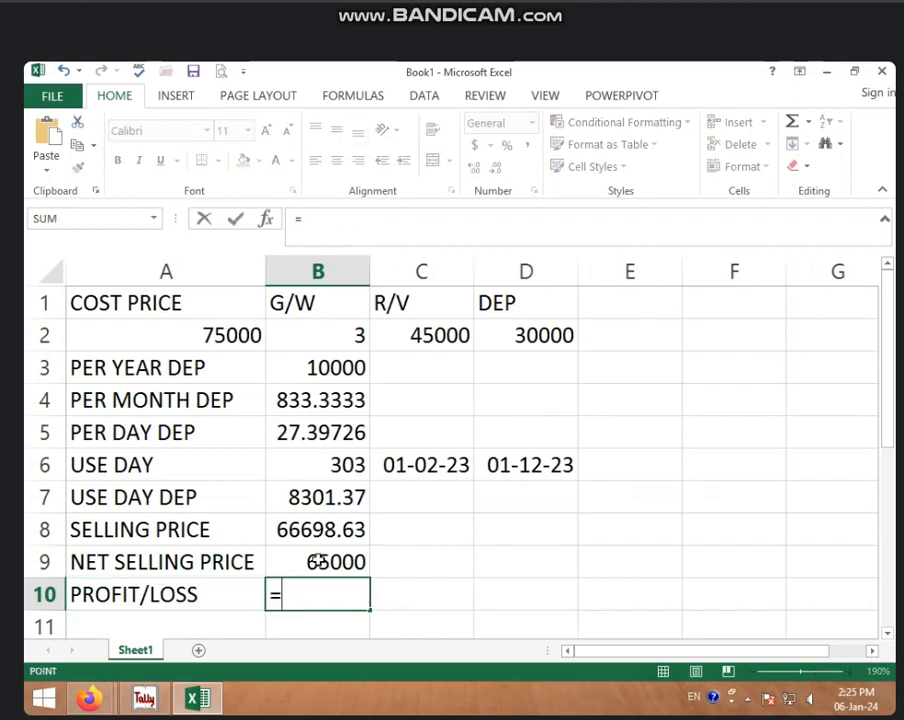
{"action": "left_click", "coordinate": [316, 562]}
{"action": "type", "text": "-"}
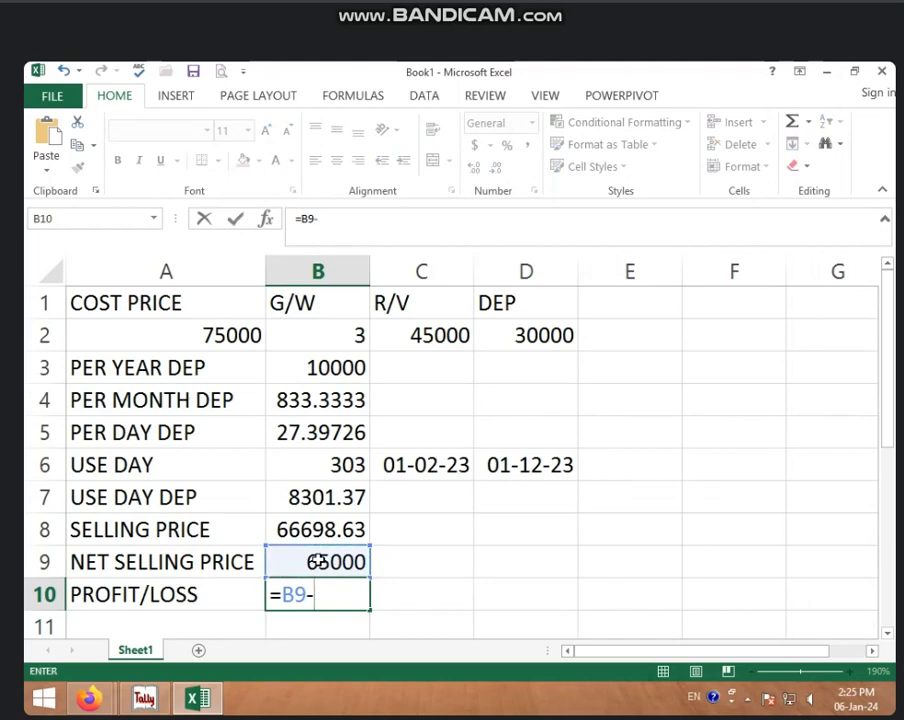
{"action": "left_click", "coordinate": [316, 530]}
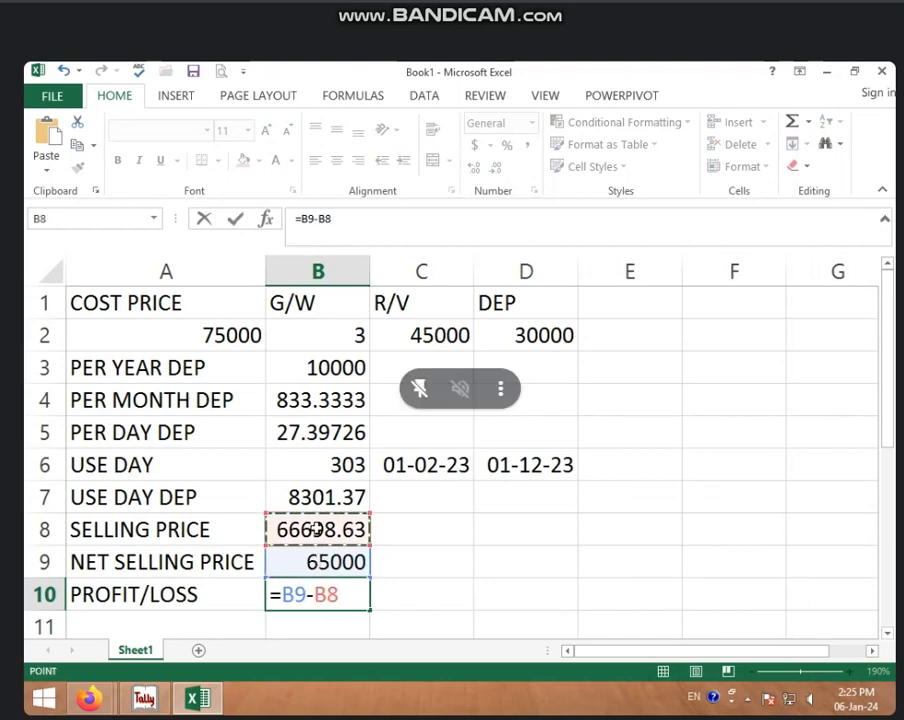
{"action": "key", "text": "Return"}
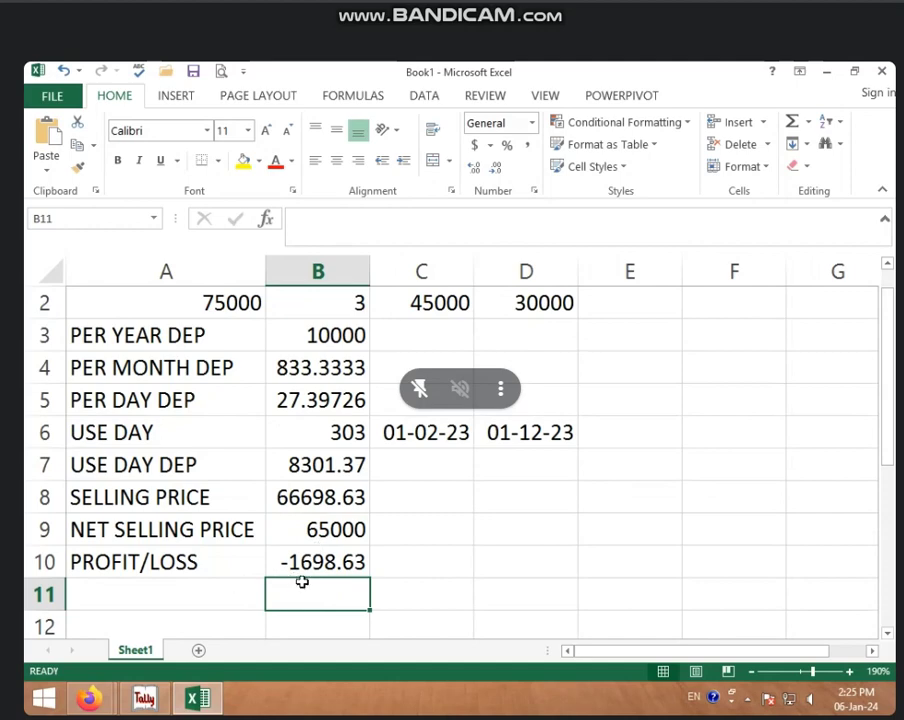
{"action": "left_click", "coordinate": [431, 558]}
{"action": "scroll", "coordinate": [431, 558], "scroll_direction": "up", "scroll_amount": 1}
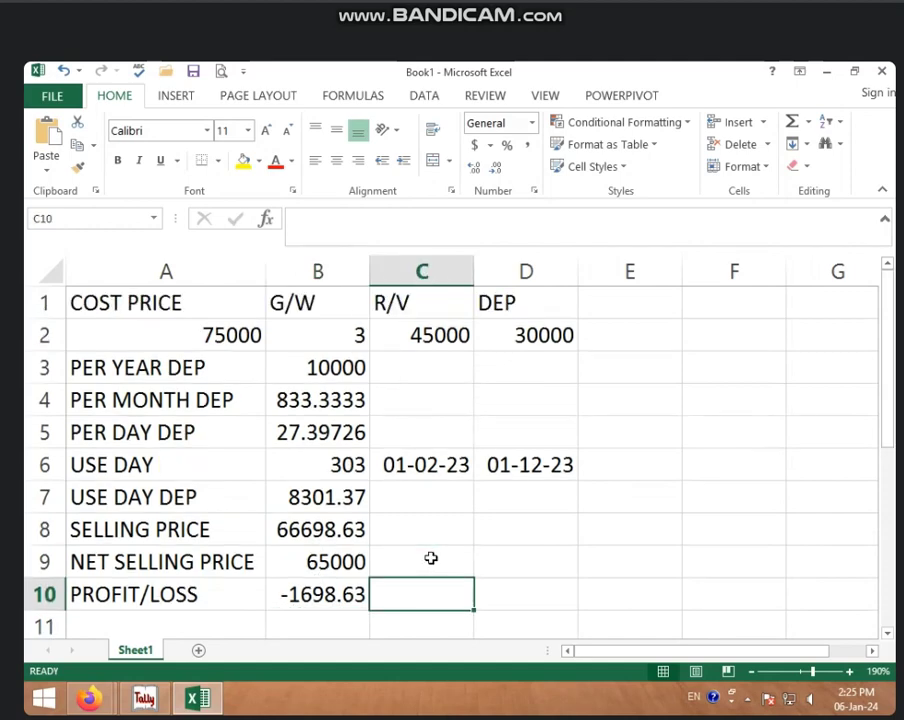
Try a net selling price of 70000 in cell B9 and set it back to 65000
{"action": "left_click", "coordinate": [358, 590]}
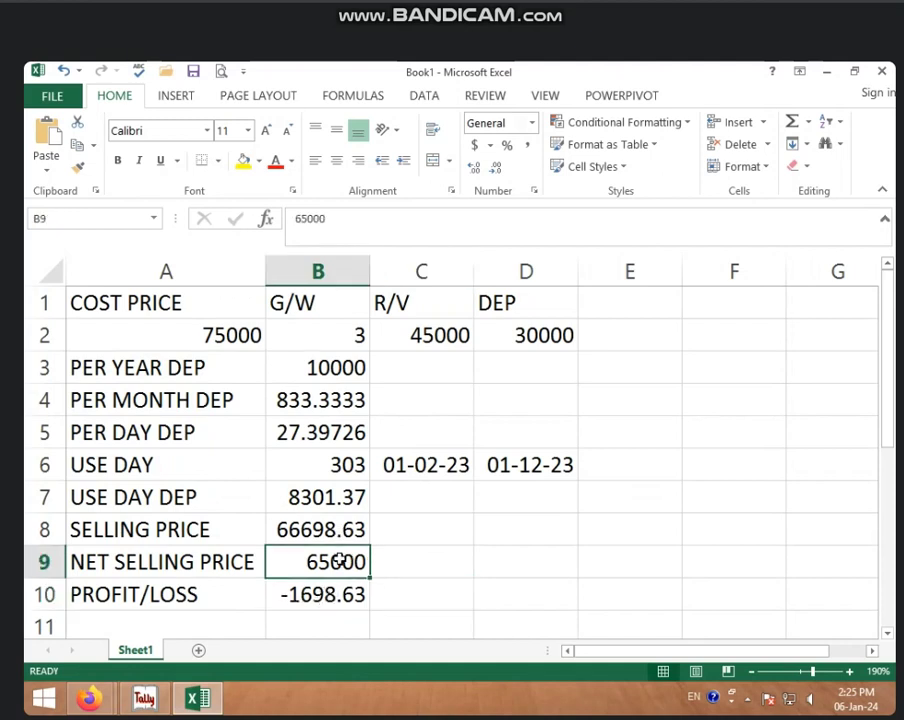
{"action": "type", "text": "70000"}
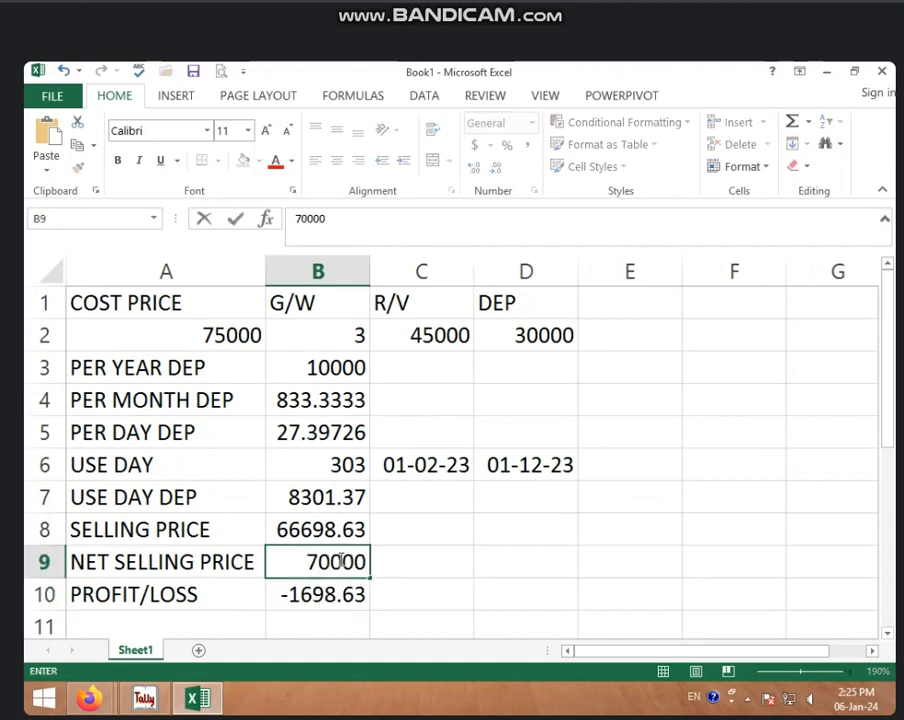
{"action": "key", "text": "Return"}
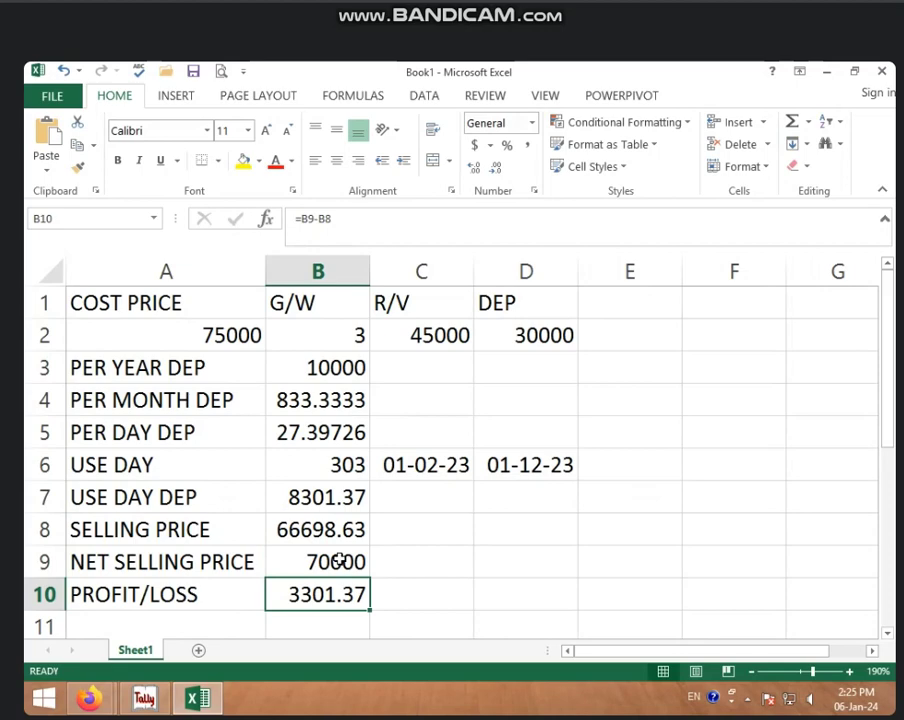
{"action": "left_click", "coordinate": [340, 562]}
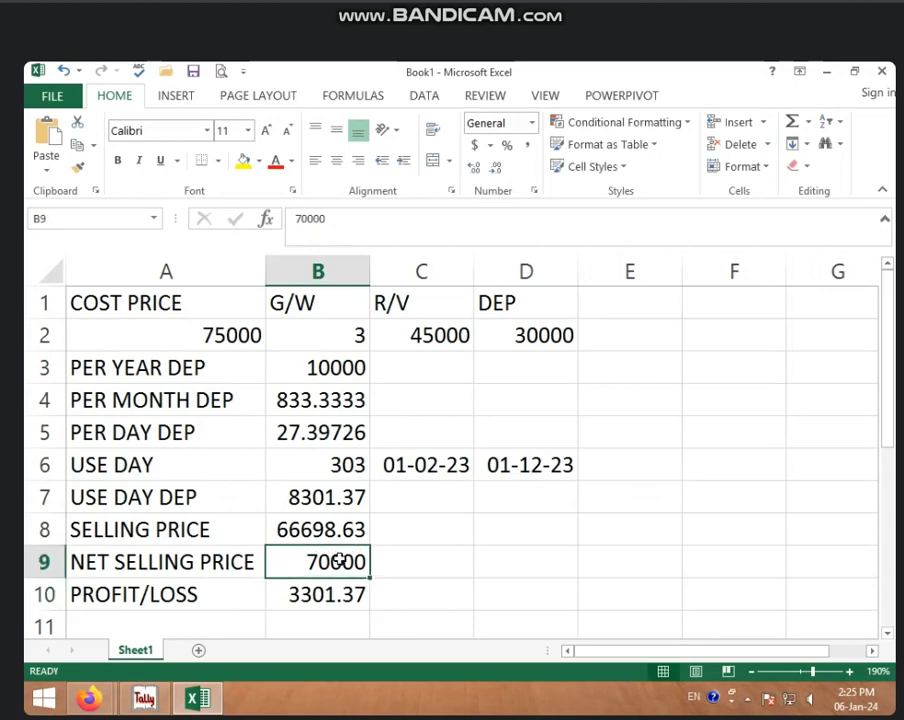
{"action": "type", "text": "65000"}
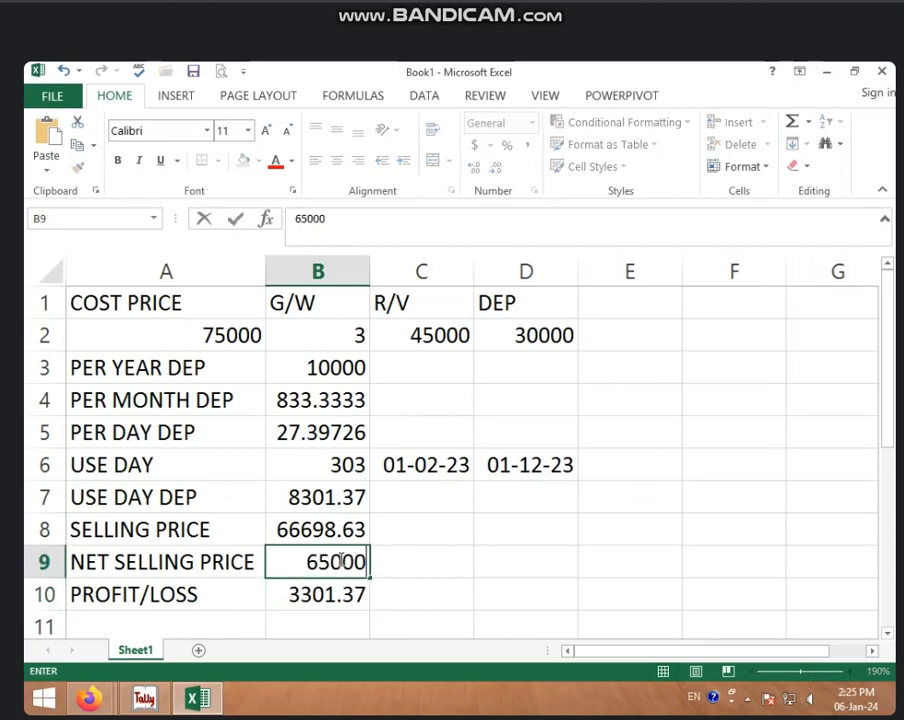
{"action": "key", "text": "Return"}
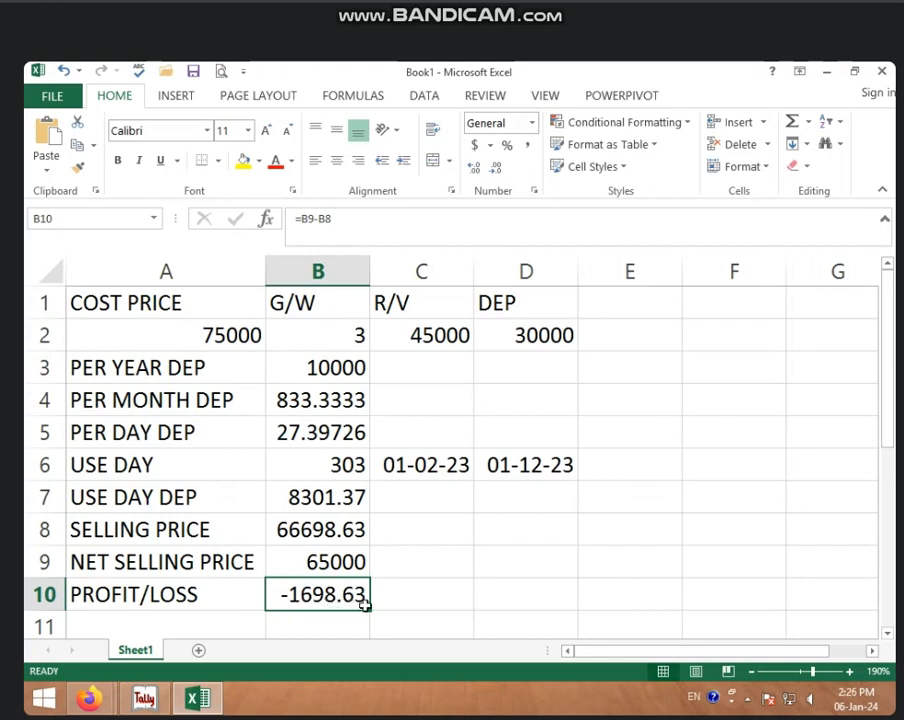
Reduce the decimals of the PROFIT/LOSS amount in B10 until it displays as a whole number
{"action": "left_click", "coordinate": [503, 175]}
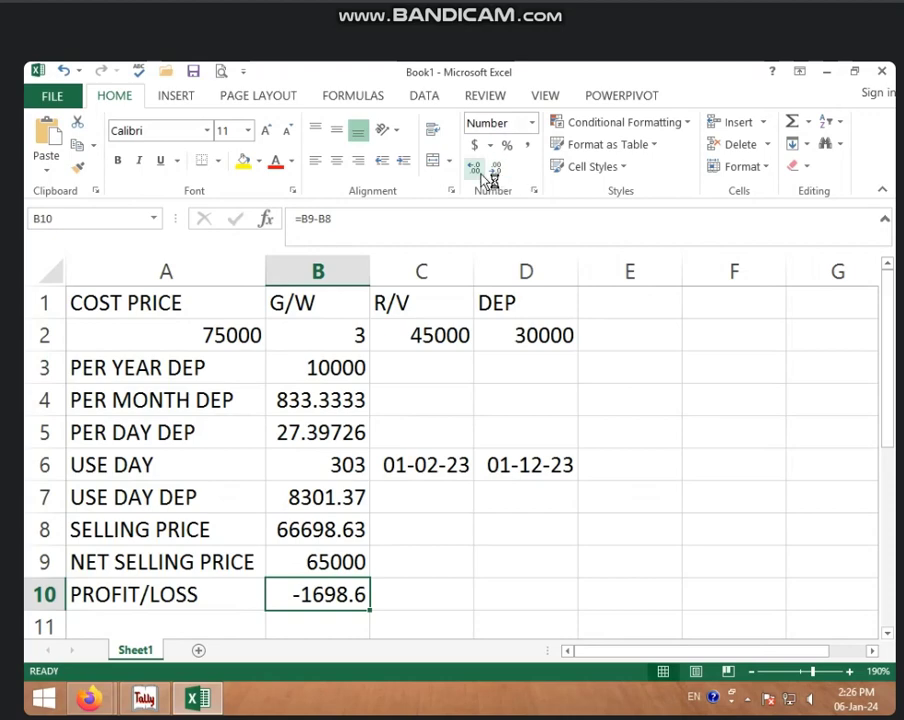
{"action": "left_click", "coordinate": [477, 169]}
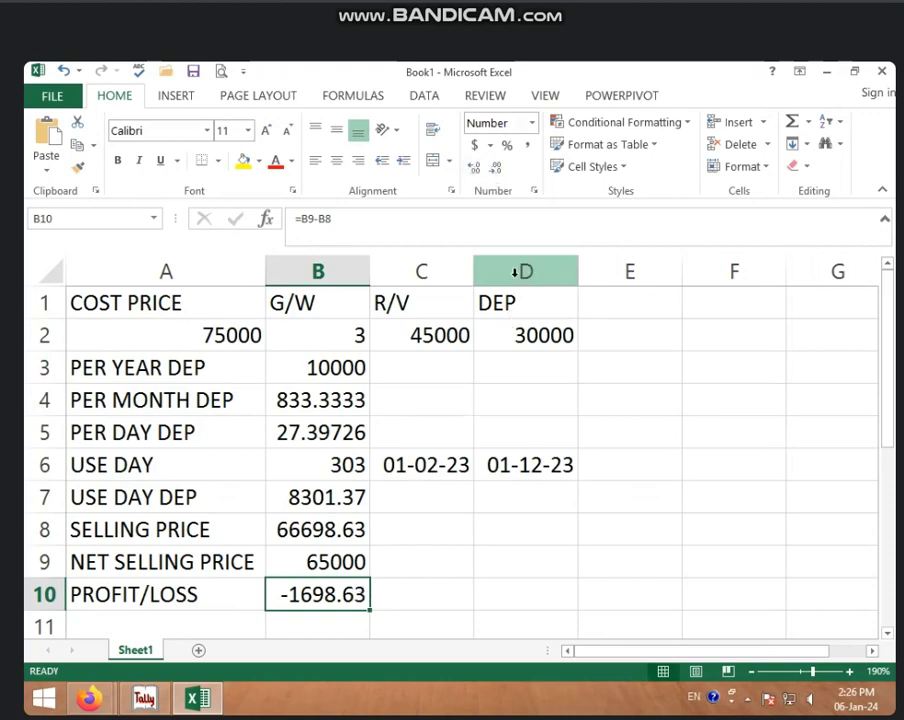
{"action": "left_click", "coordinate": [498, 170]}
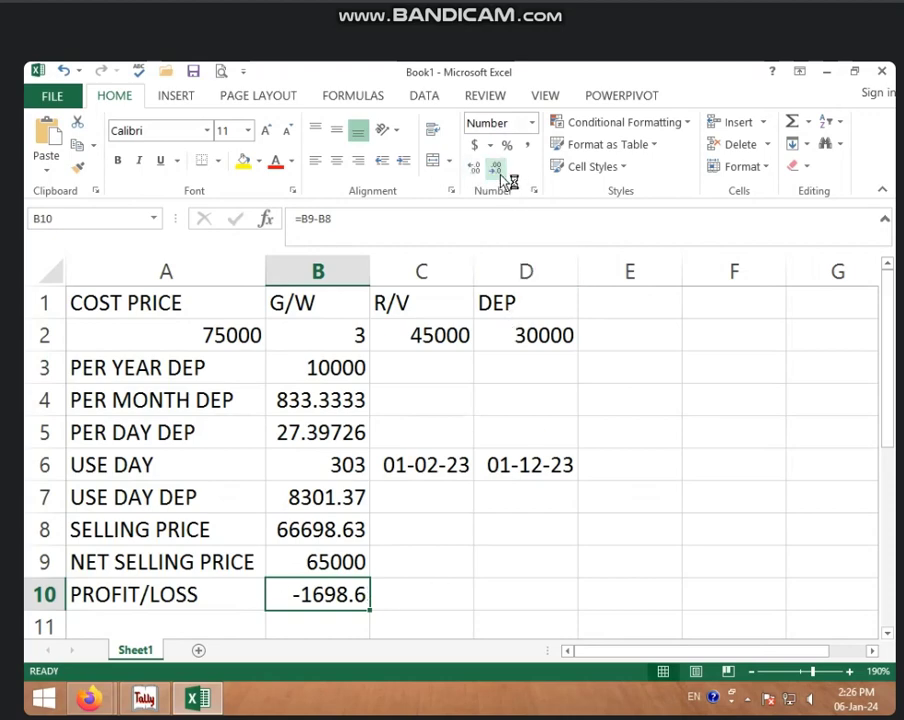
{"action": "left_click", "coordinate": [498, 170]}
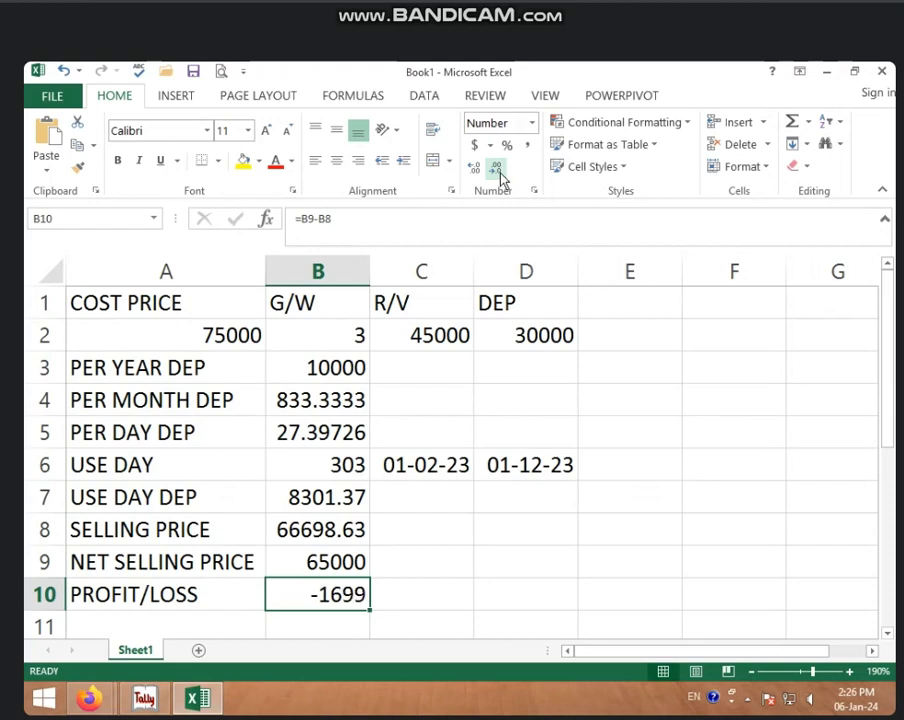
Display the USE DAY DEP amount in B7 and the SELLING PRICE amount in B8 without decimal places
{"action": "left_click", "coordinate": [340, 533]}
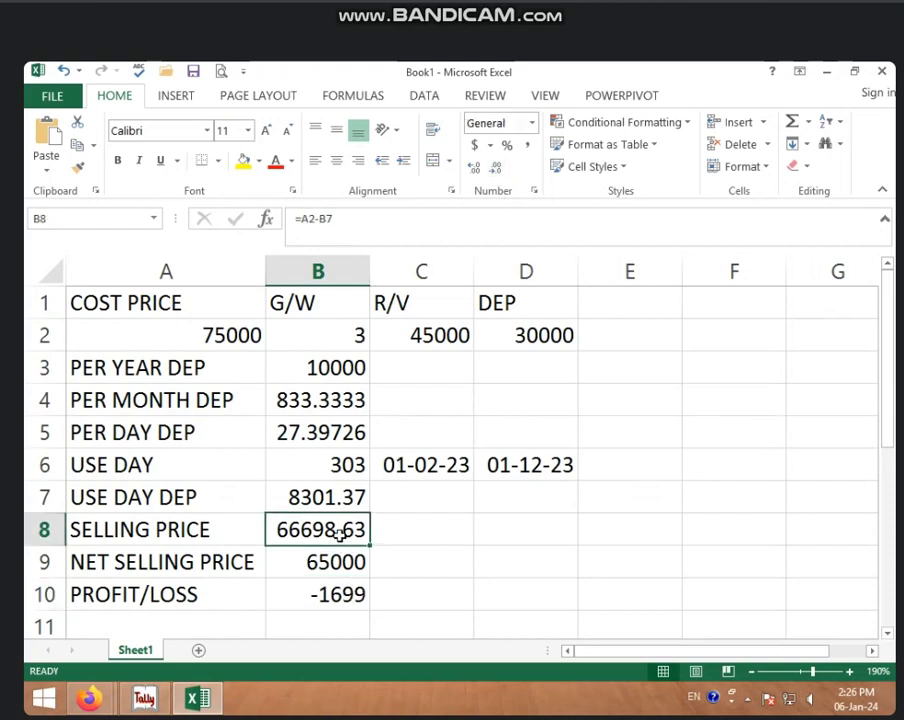
{"action": "left_click", "coordinate": [336, 499]}
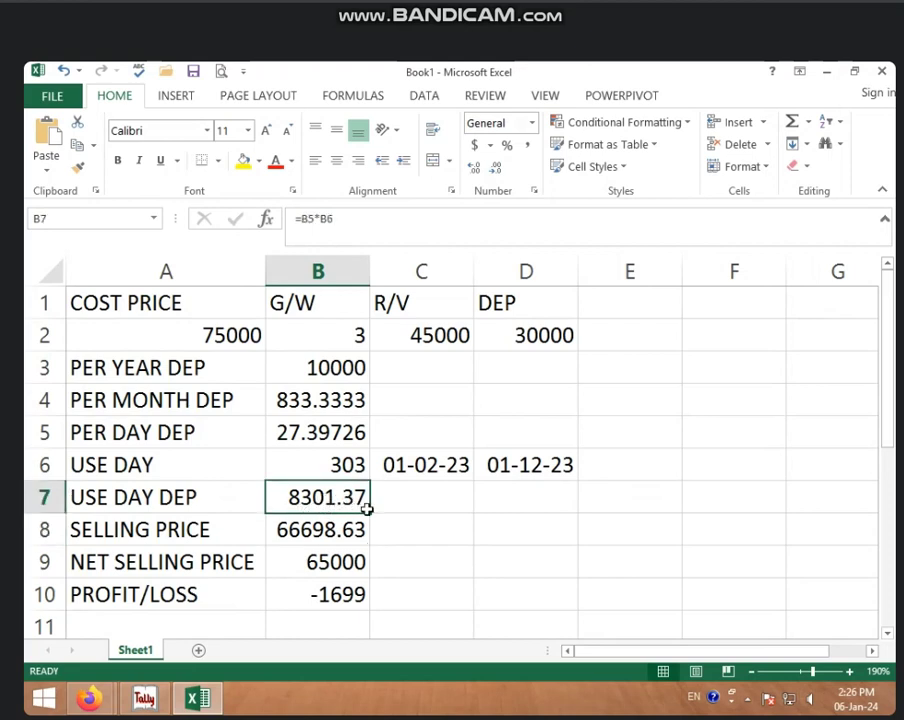
{"action": "left_click", "coordinate": [495, 170]}
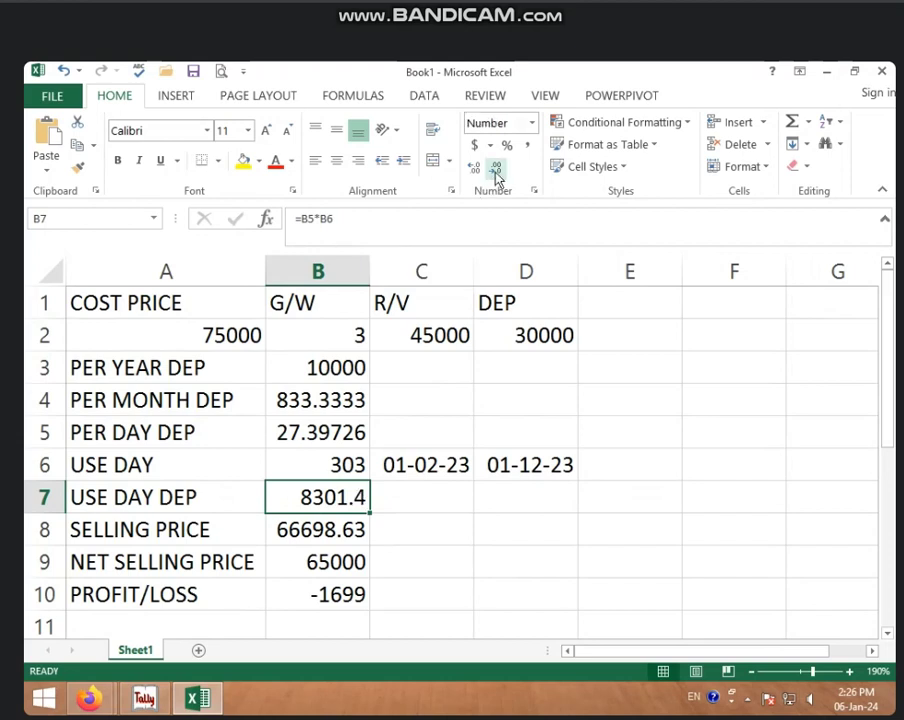
{"action": "left_click", "coordinate": [495, 170]}
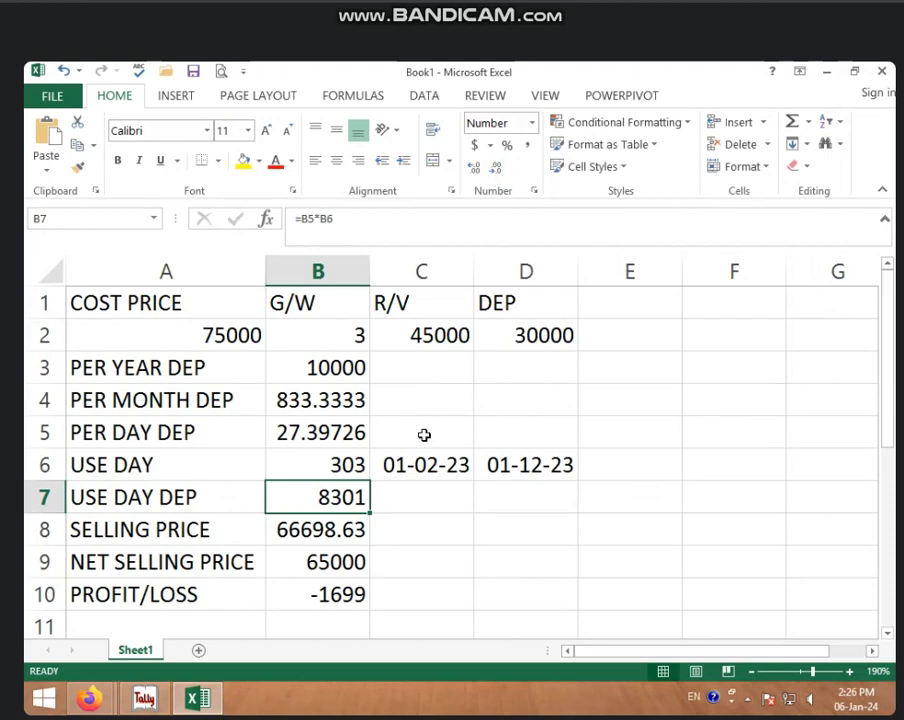
{"action": "left_click", "coordinate": [342, 531]}
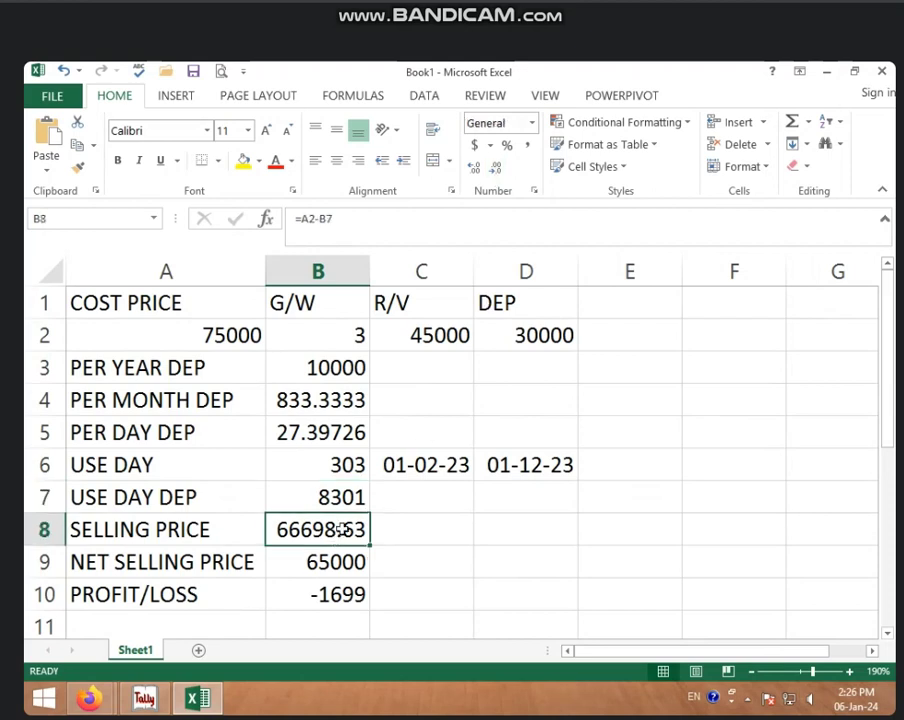
{"action": "left_click", "coordinate": [494, 168]}
{"action": "left_click", "coordinate": [494, 168]}
Remove all decimal places from the PER DAY DEP amount in cell B5
{"action": "left_click", "coordinate": [321, 431]}
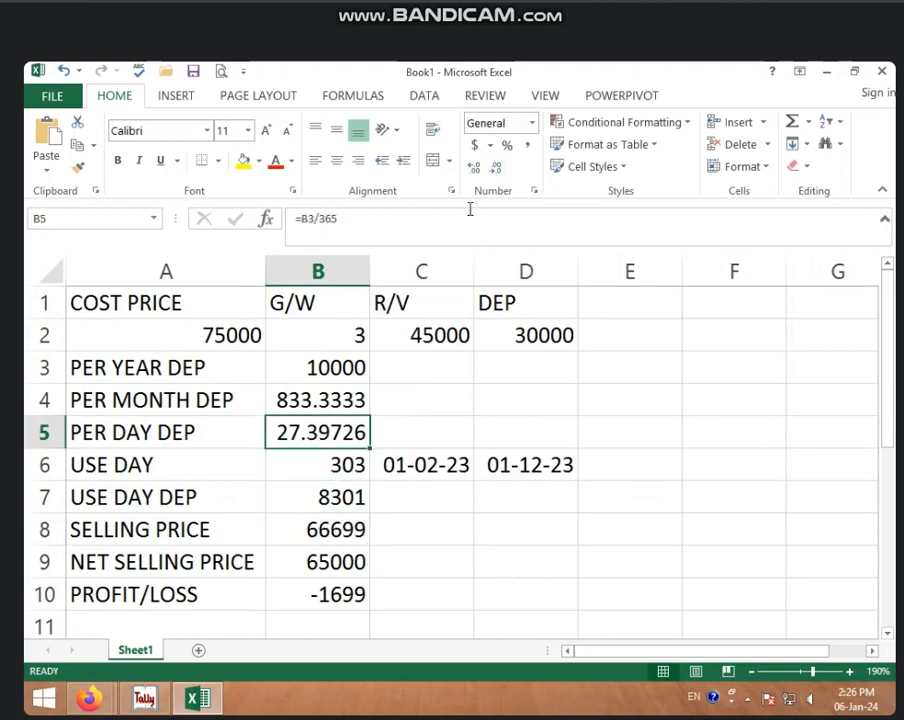
{"action": "left_click", "coordinate": [497, 172]}
{"action": "left_click", "coordinate": [497, 172]}
{"action": "left_click", "coordinate": [497, 172]}
{"action": "left_click", "coordinate": [497, 172]}
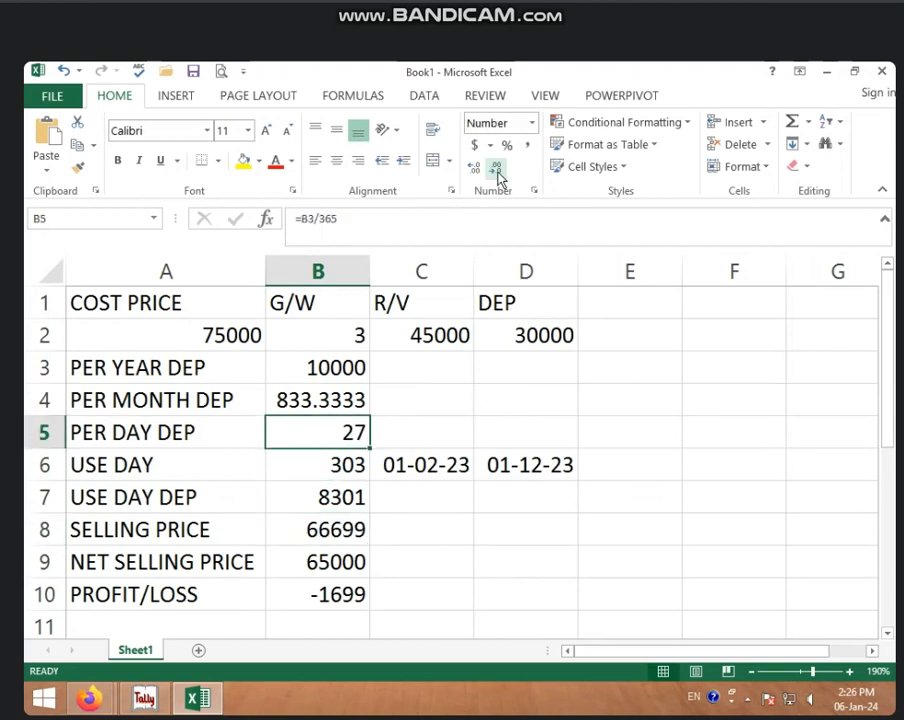
Remove all decimal places from the PER MONTH DEP amount in cell B4
{"action": "left_click", "coordinate": [342, 398]}
{"action": "left_click", "coordinate": [496, 170]}
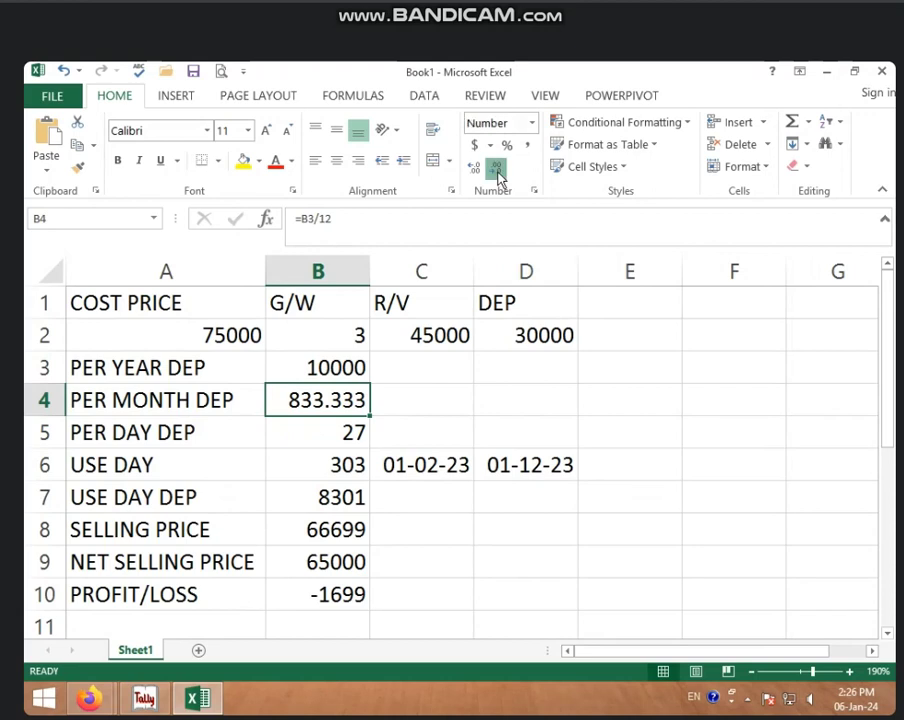
{"action": "left_click", "coordinate": [496, 170]}
{"action": "left_click", "coordinate": [496, 170]}
{"action": "left_click", "coordinate": [496, 170]}
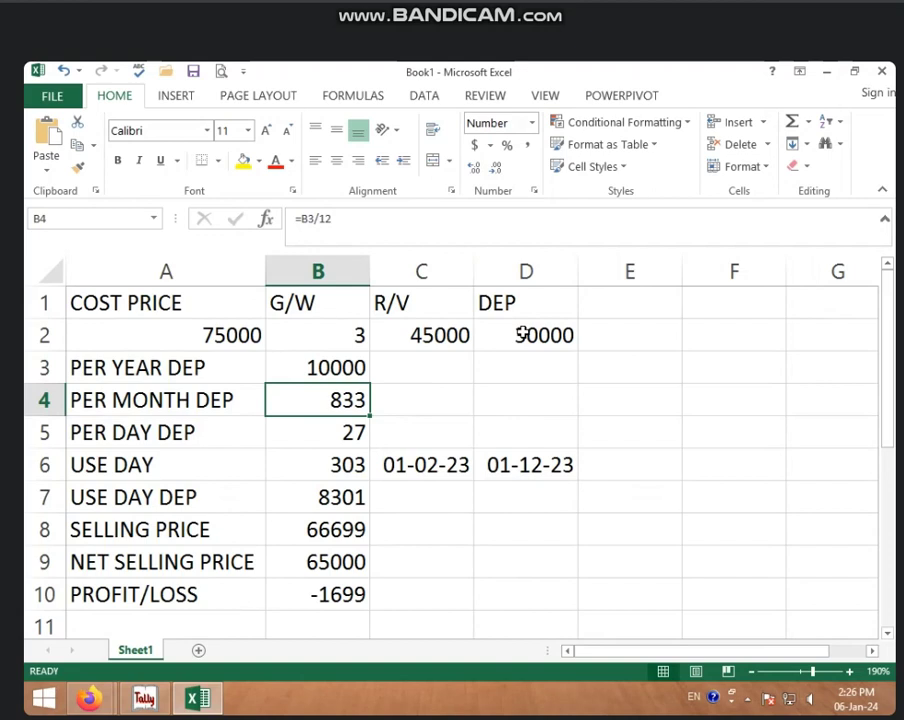
Show one decimal place for the USE DAY DEP amount in B7 and remove it again
{"action": "left_click", "coordinate": [346, 432]}
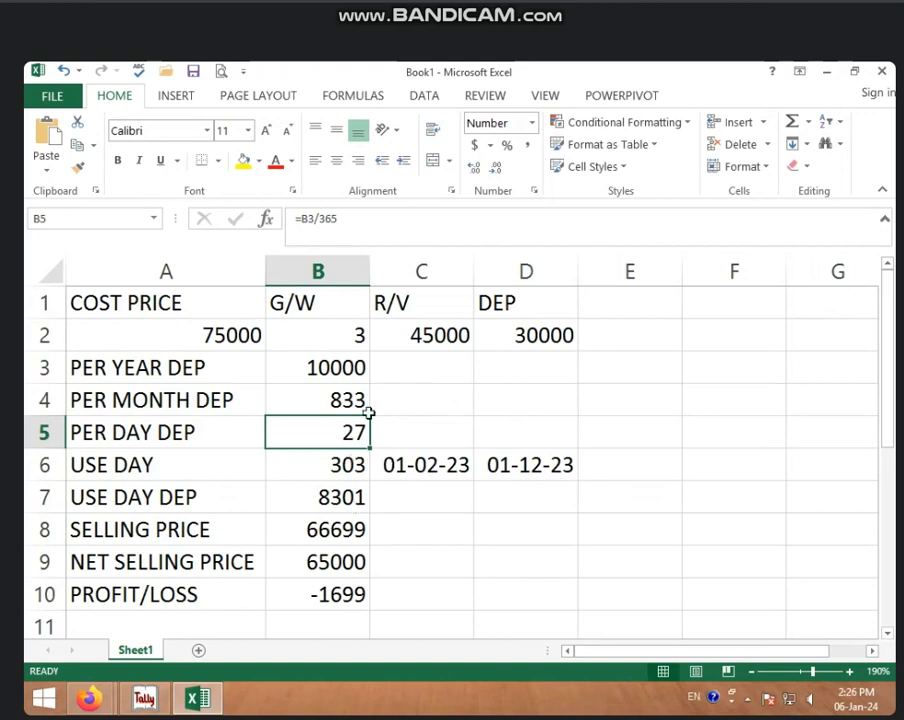
{"action": "left_click", "coordinate": [341, 497]}
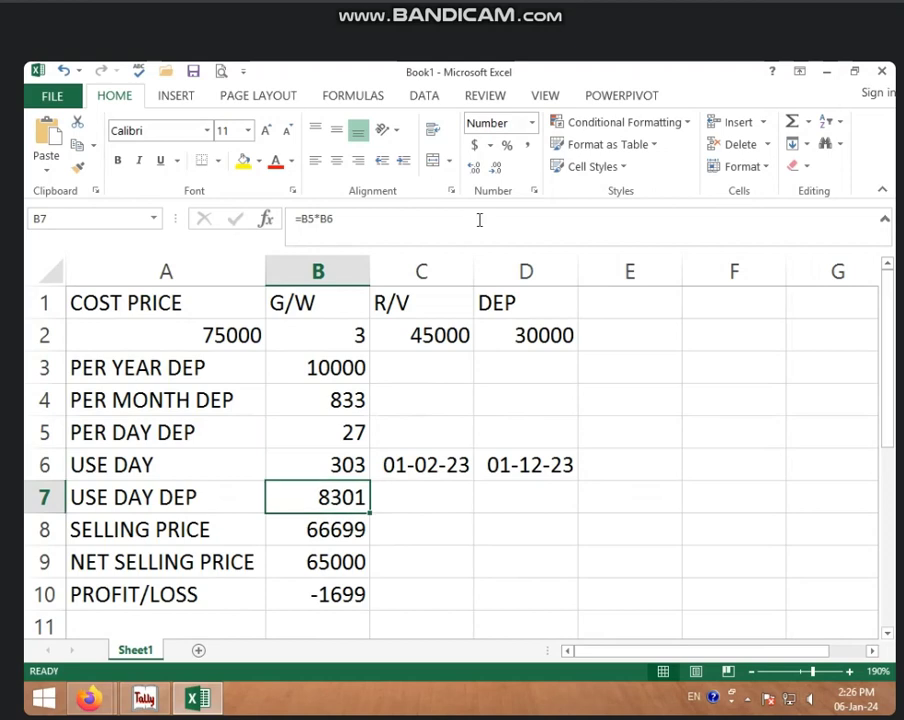
{"action": "left_click", "coordinate": [474, 168]}
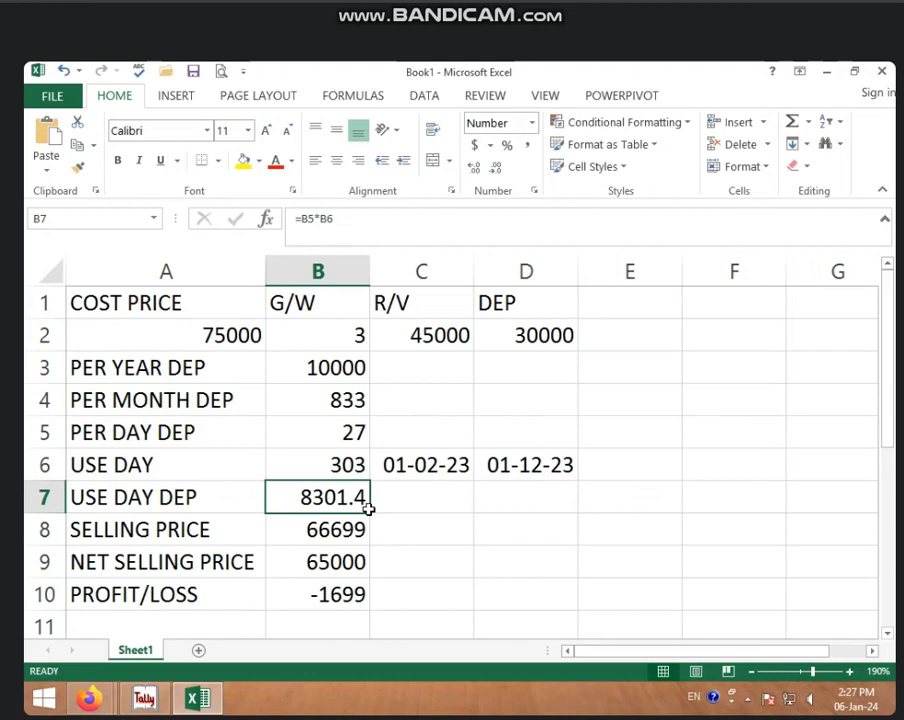
{"action": "left_click", "coordinate": [491, 173]}
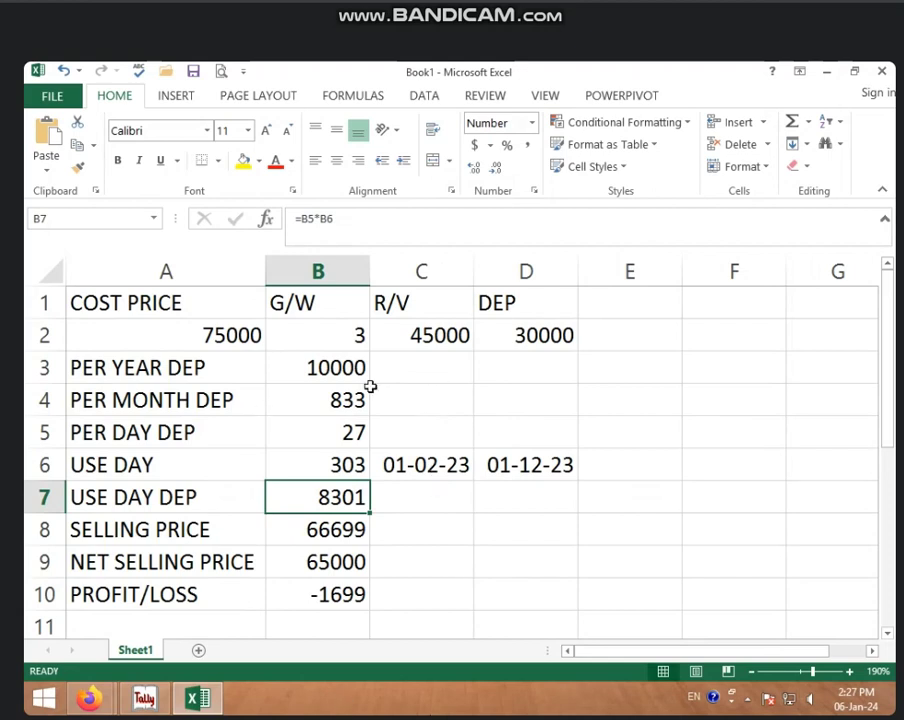
Enter the label PER in cell E1, beside the DEP heading
{"action": "left_click", "coordinate": [528, 534]}
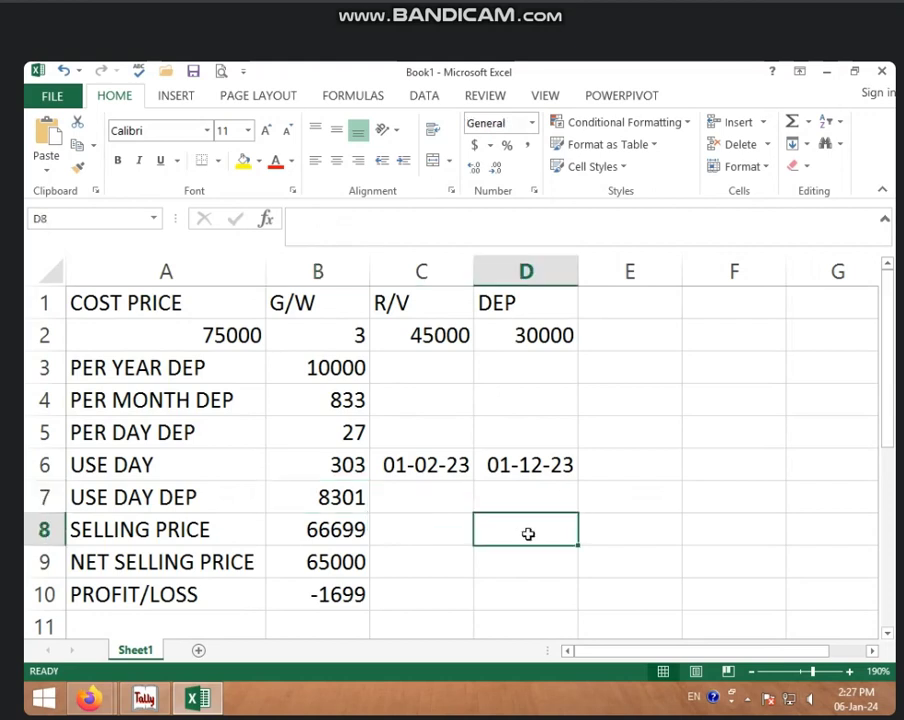
{"action": "left_click", "coordinate": [605, 305]}
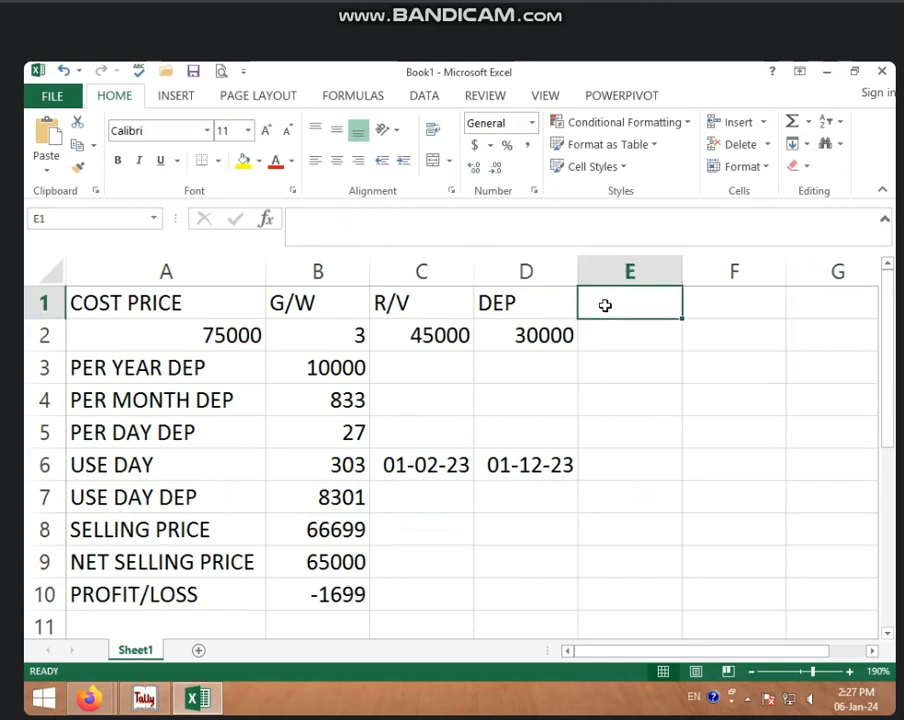
{"action": "type", "text": "PER"}
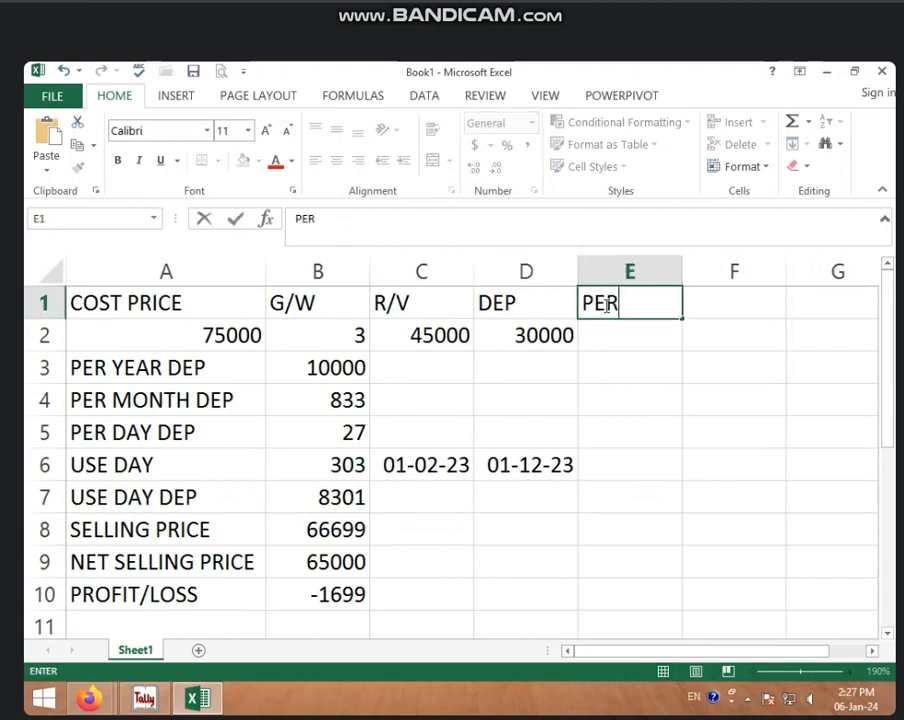
{"action": "left_click", "coordinate": [611, 331]}
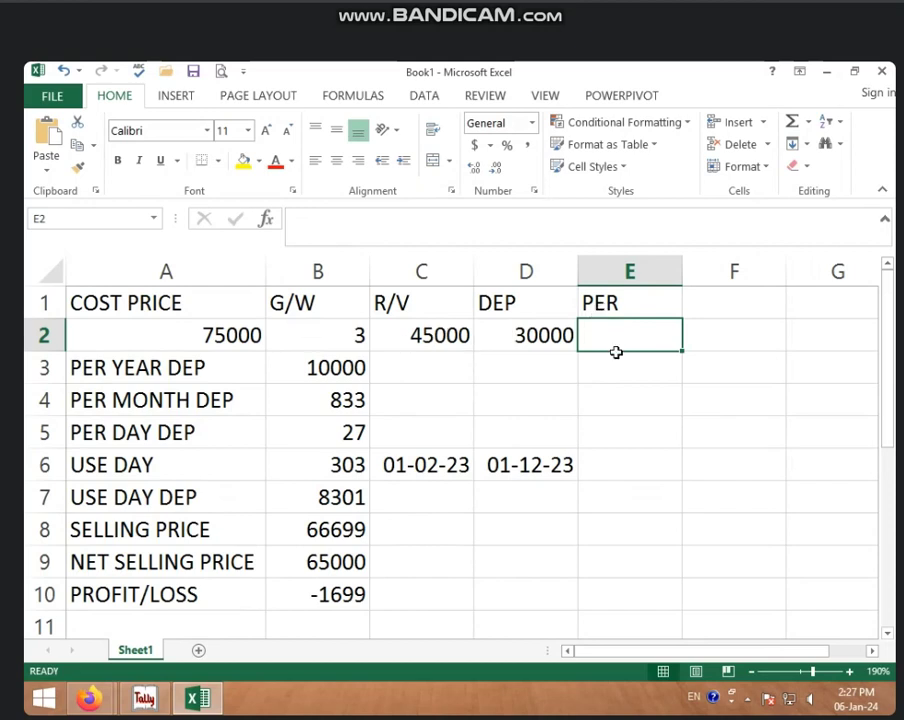
Check the G/W value in B2 and the per year depreciation formula in B3, and select the empty cell below PER
{"action": "left_click", "coordinate": [324, 340]}
{"action": "left_click", "coordinate": [326, 366]}
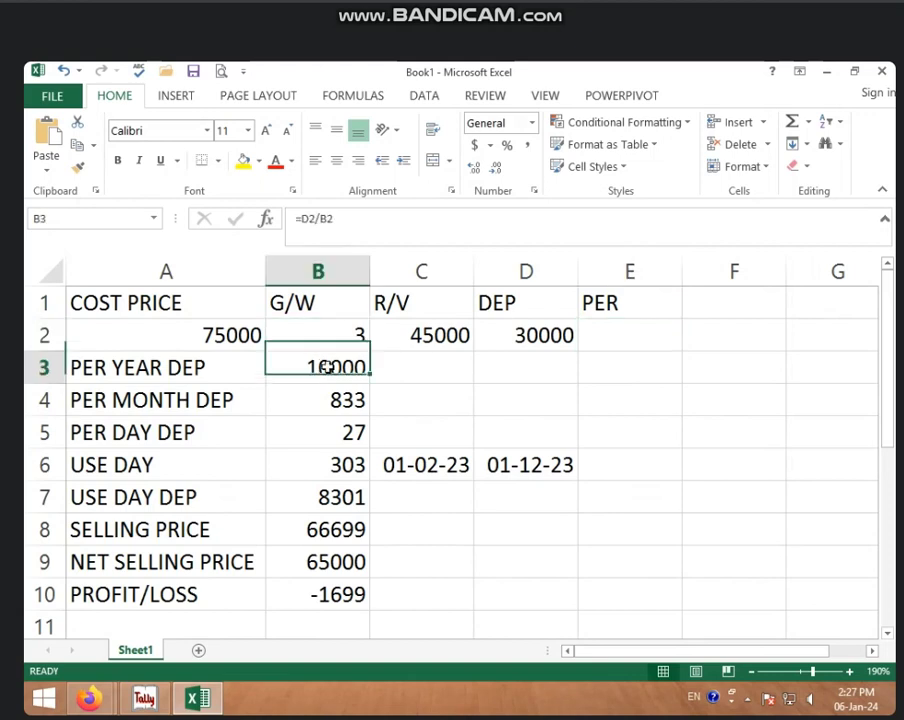
{"action": "left_click", "coordinate": [328, 341]}
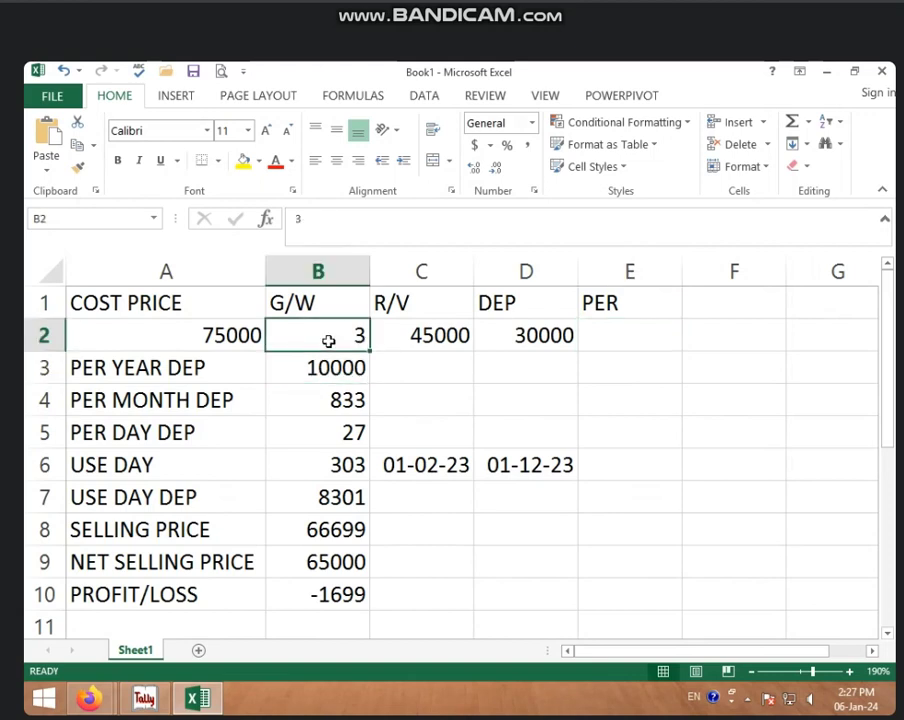
{"action": "left_click", "coordinate": [614, 340]}
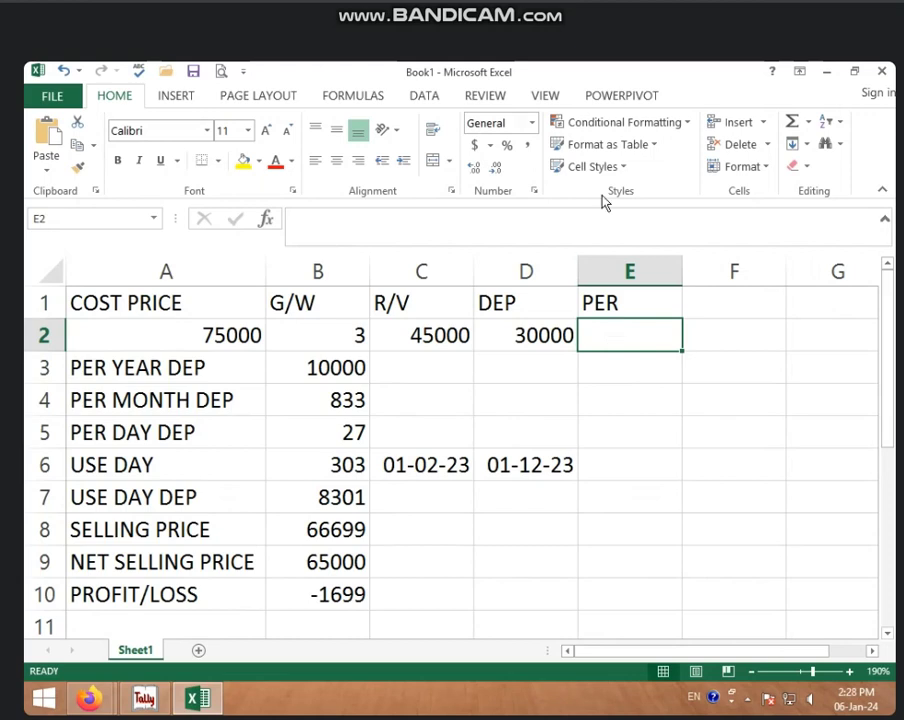
Format the empty cell E2 below PER as a percentage
{"action": "left_click", "coordinate": [507, 145]}
{"action": "type", "text": "=1/"}
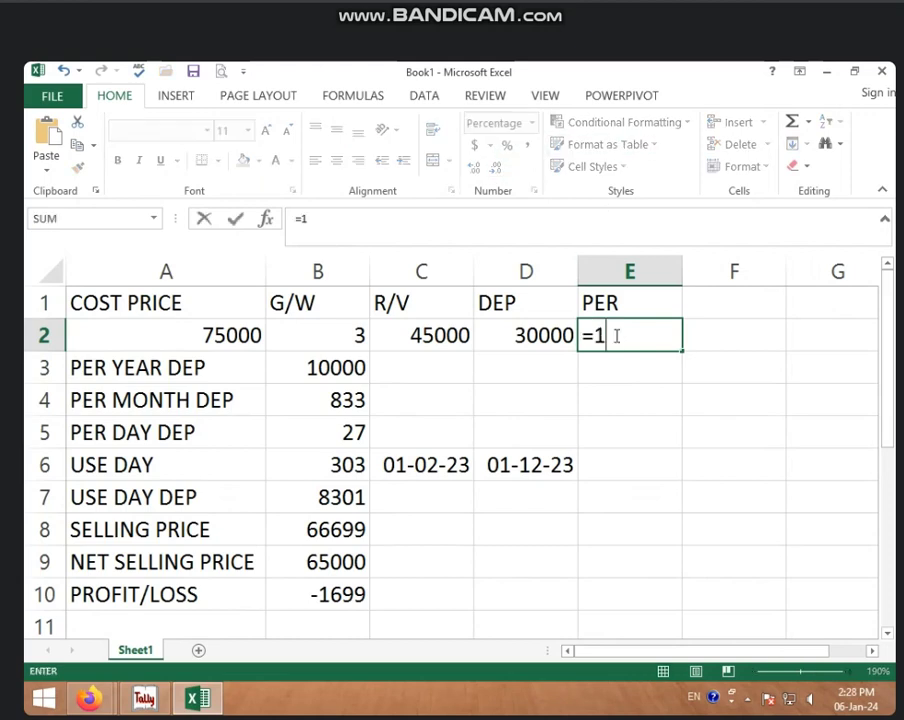
{"action": "left_click", "coordinate": [354, 333]}
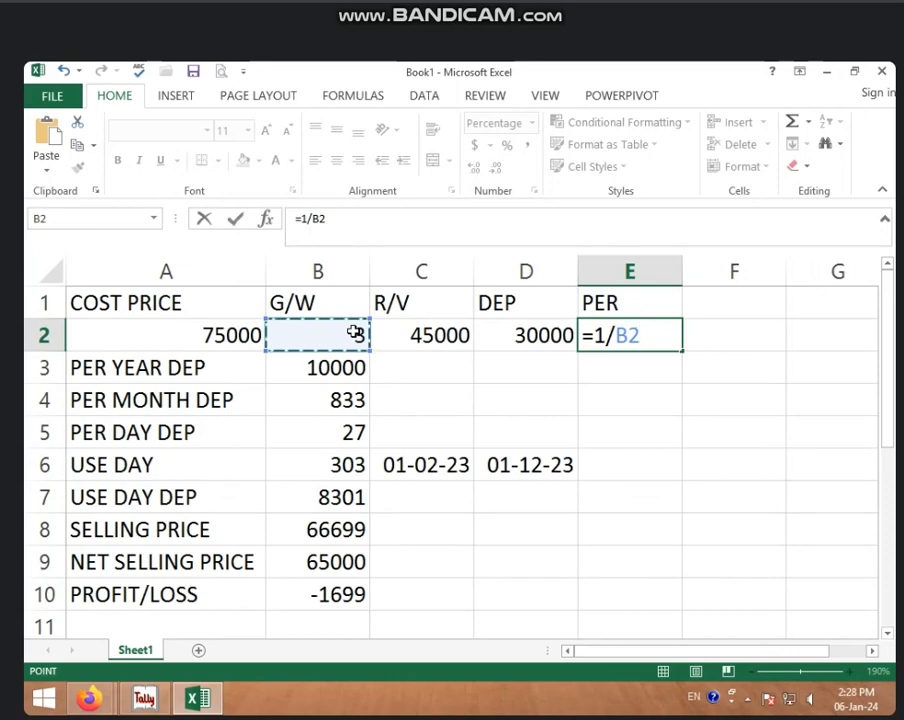
{"action": "key", "text": "BackSpace"}
{"action": "key", "text": "BackSpace"}
{"action": "key", "text": "BackSpace"}
{"action": "key", "text": "BackSpace"}
{"action": "key", "text": "BackSpace"}
{"action": "key", "text": "Return"}
Calculate the PER value in E2 as one divided by the G/W value, using =1/B2
{"action": "left_click", "coordinate": [619, 333]}
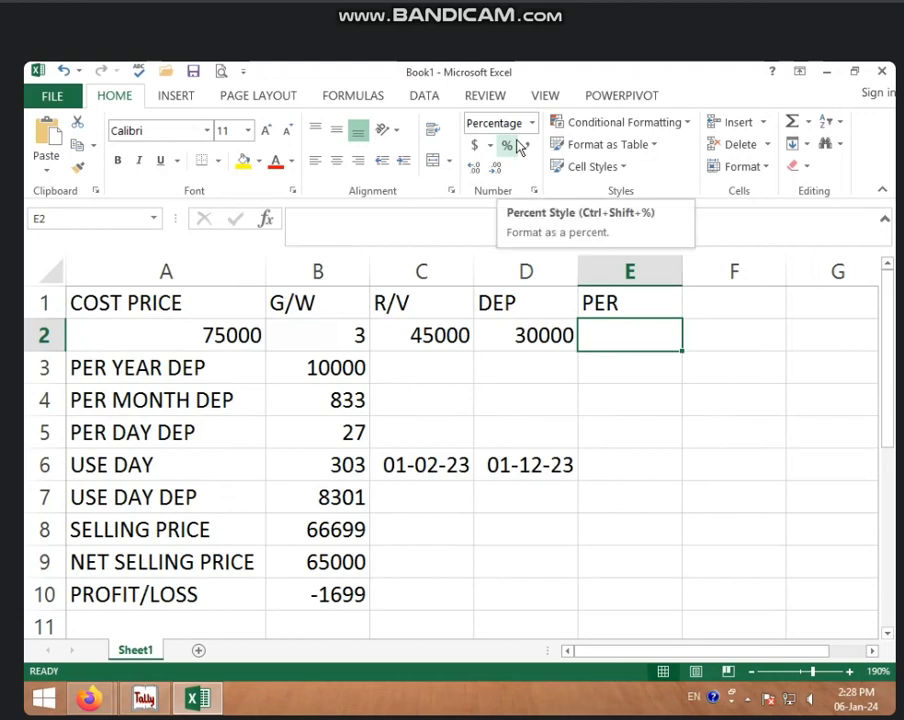
{"action": "type", "text": "=1/"}
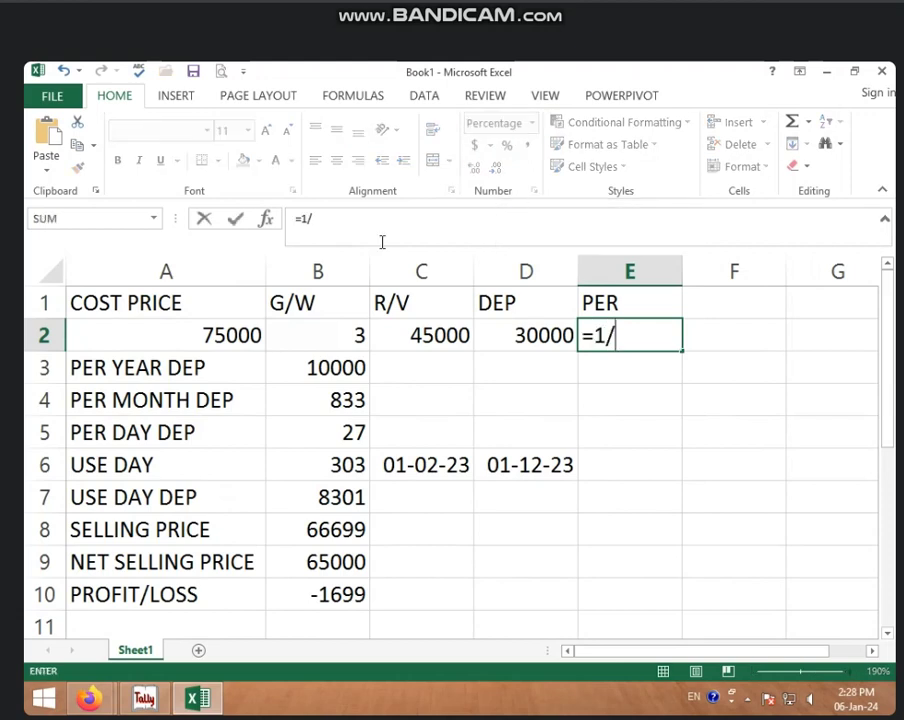
{"action": "left_click", "coordinate": [317, 344]}
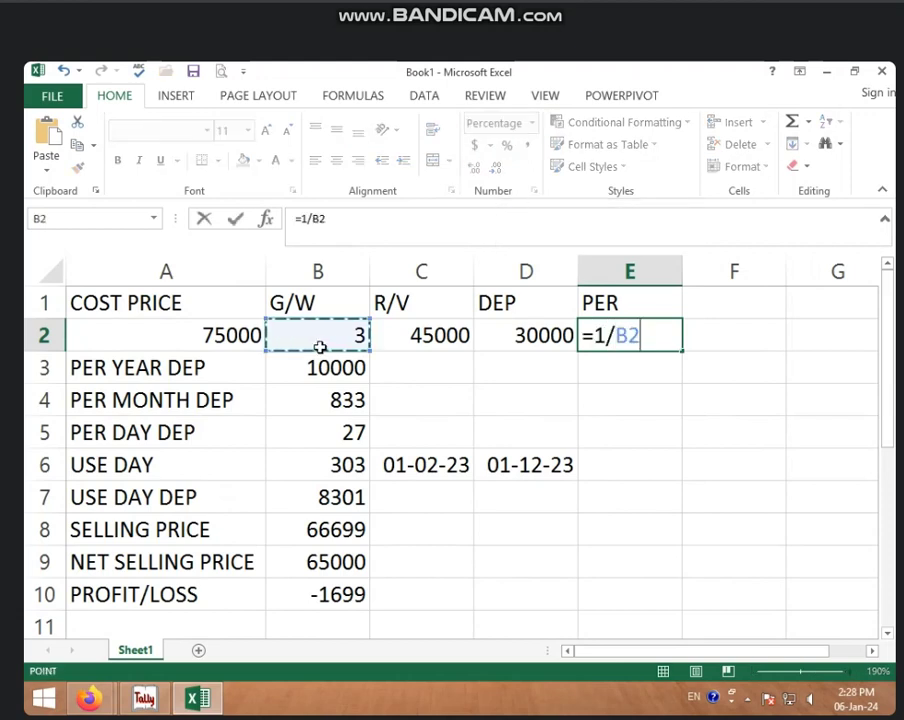
{"action": "key", "text": "Return"}
{"action": "left_click", "coordinate": [646, 338]}
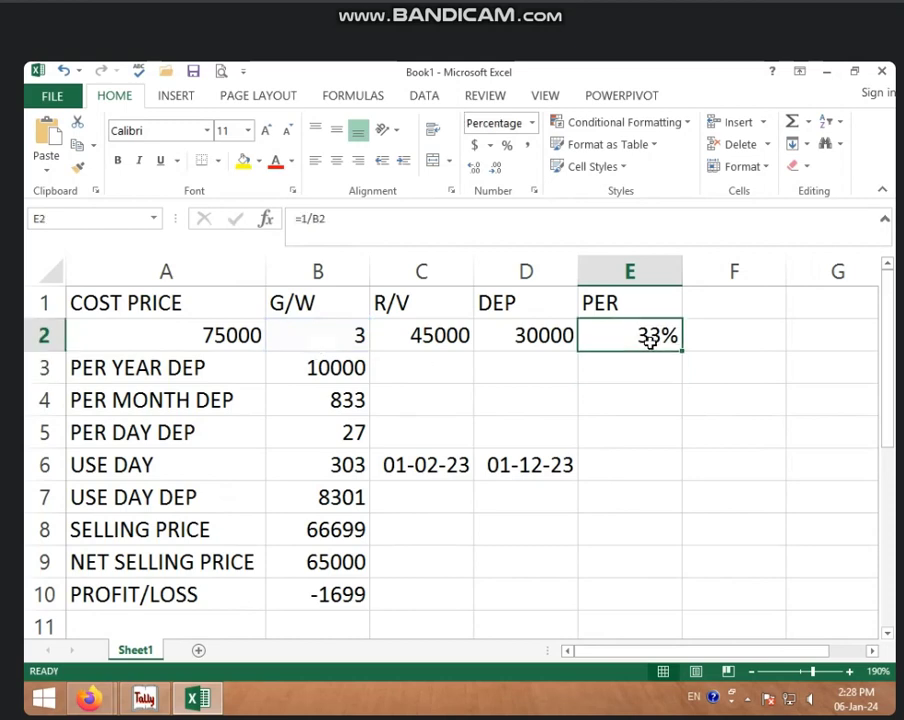
Replace the PER YEAR DEP formula in B3 with =D2*E2, multiplying DEP by PER
{"action": "left_click", "coordinate": [318, 368]}
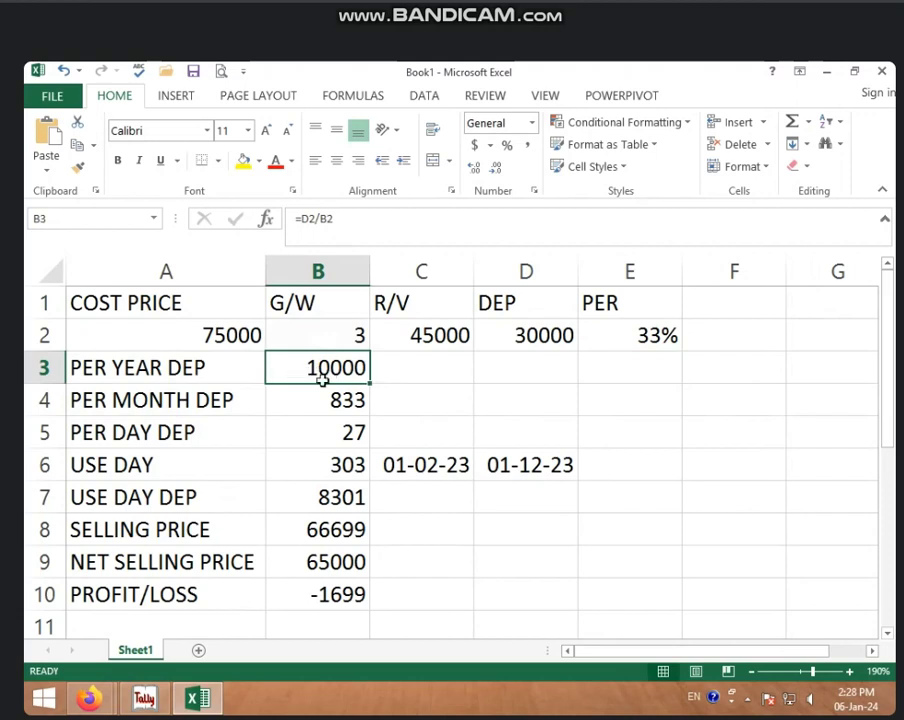
{"action": "left_click", "coordinate": [302, 345]}
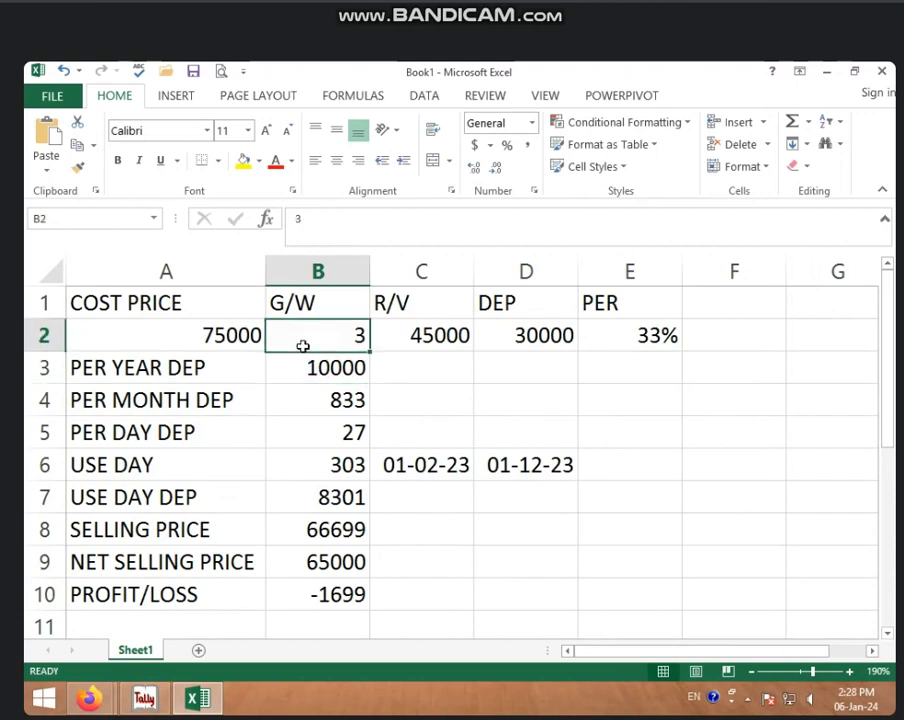
{"action": "left_click", "coordinate": [320, 373]}
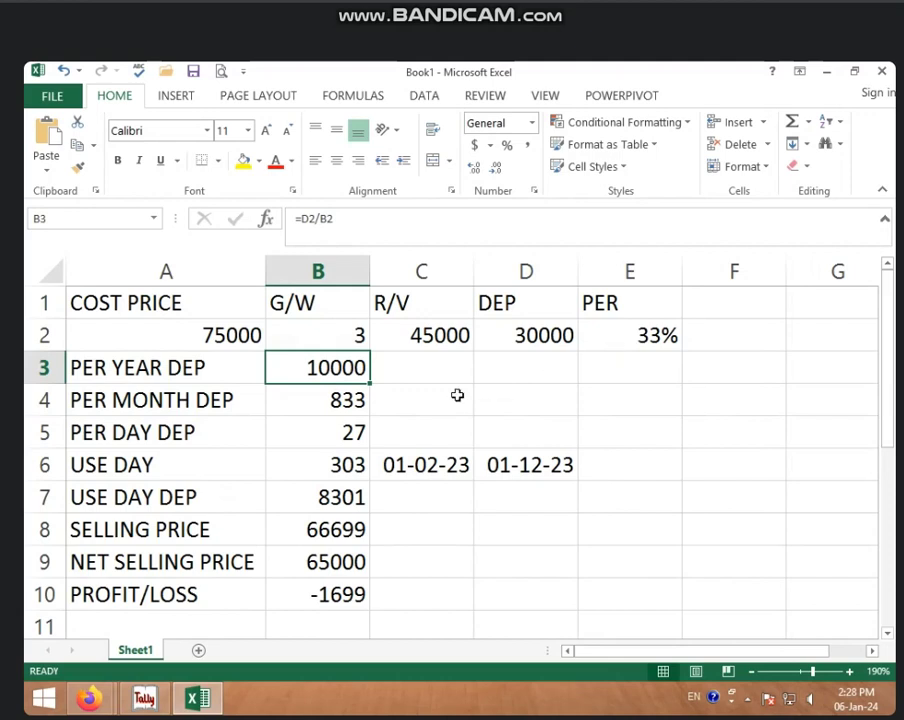
{"action": "key", "text": "BackSpace"}
{"action": "type", "text": "="}
{"action": "left_click", "coordinate": [527, 338]}
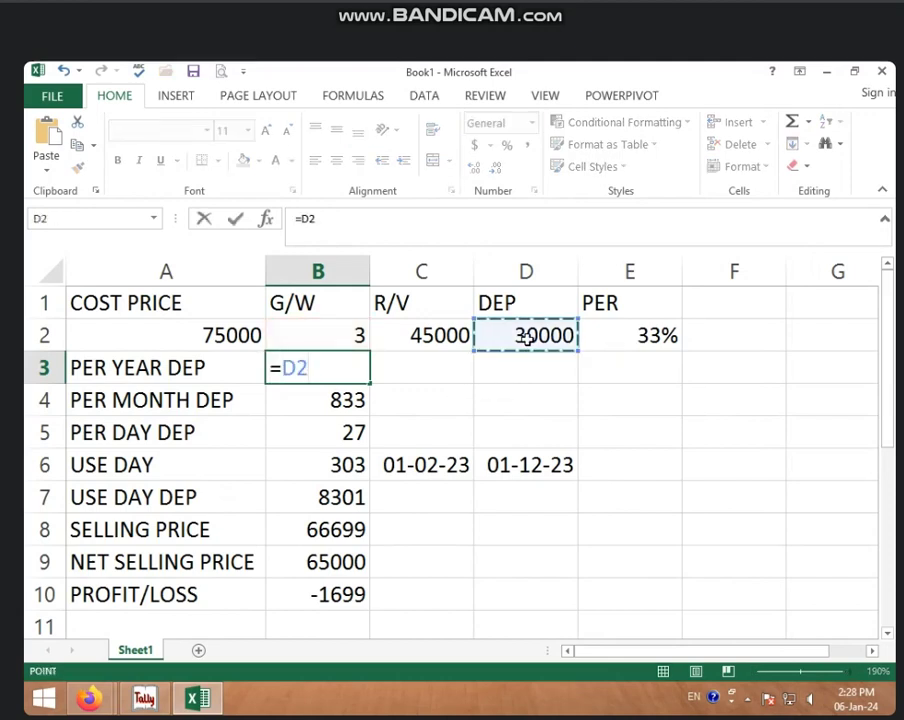
{"action": "type", "text": "*"}
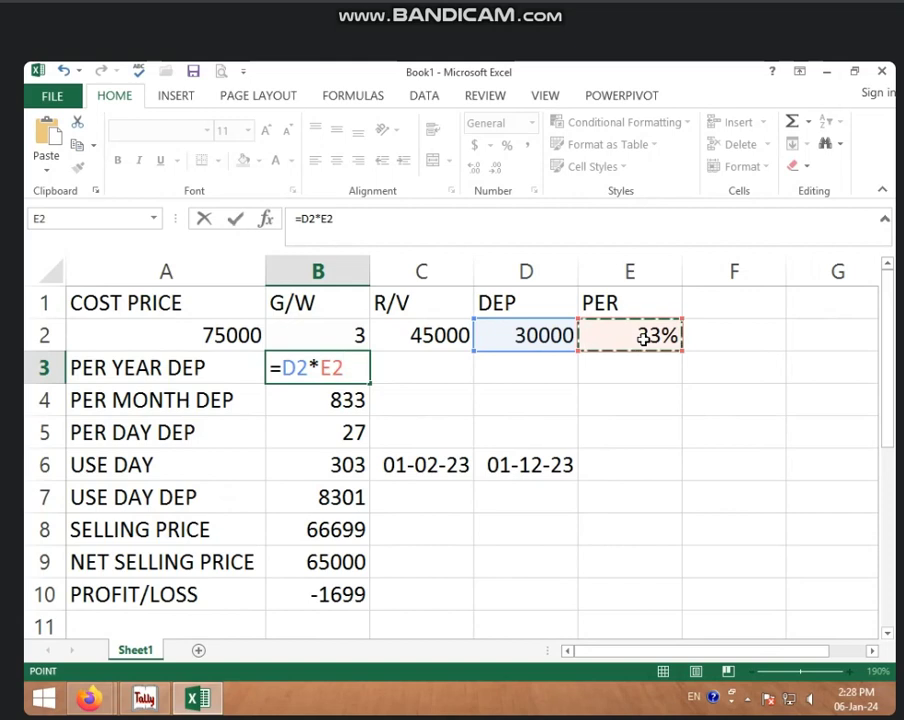
{"action": "key", "text": "Return"}
{"action": "left_click", "coordinate": [336, 370]}
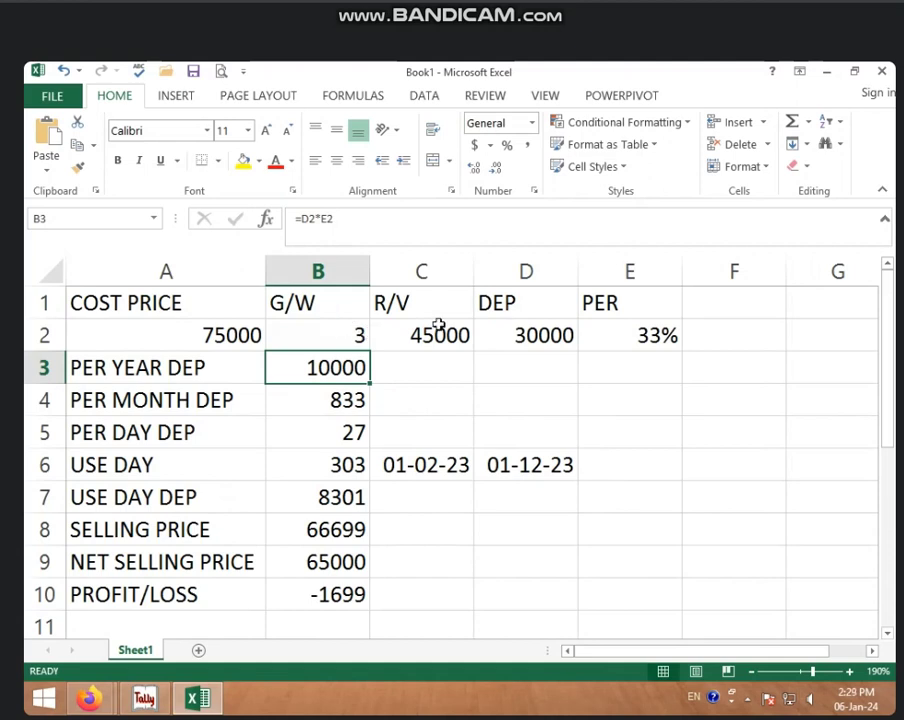
Check the formula behind the PER percentage in E2
{"action": "left_click", "coordinate": [617, 357]}
{"action": "left_click", "coordinate": [619, 342]}
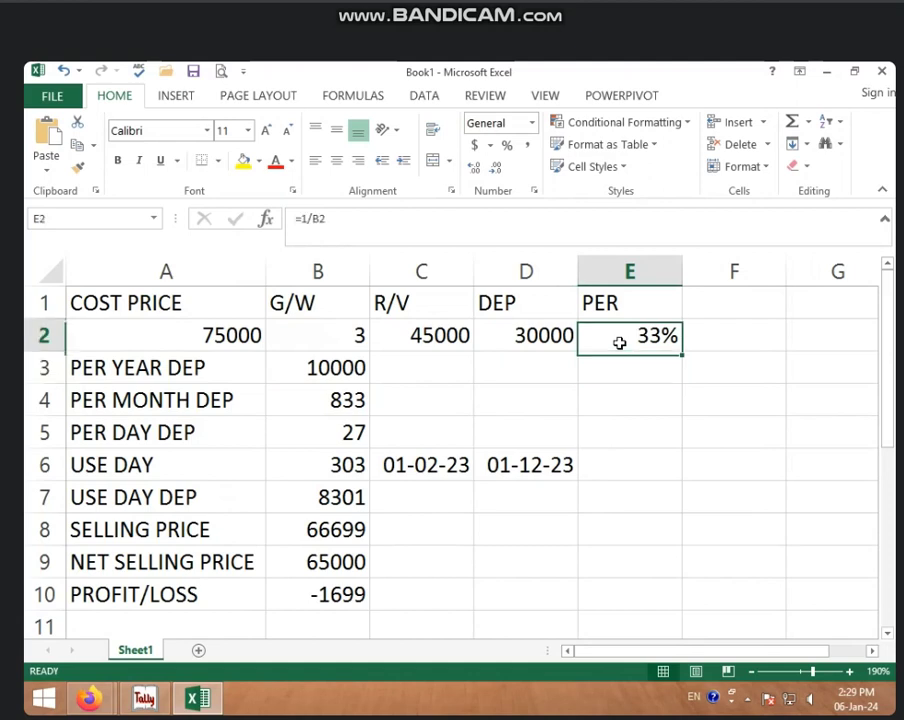
{"action": "left_click", "coordinate": [553, 401]}
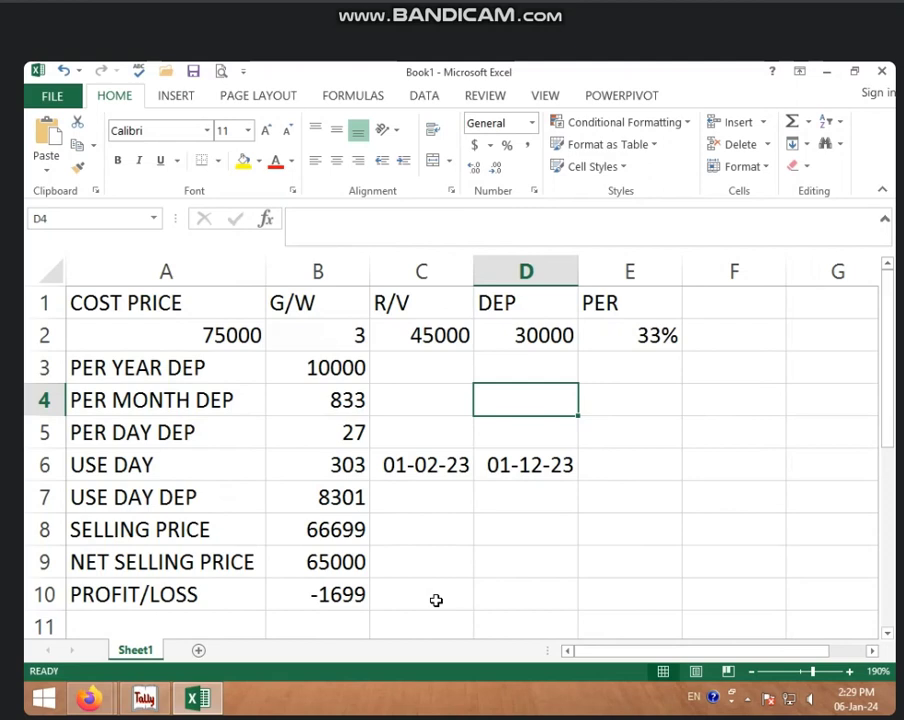
Switch to Tally 9, leave the payroll voucher unsaved and shut the company GOVT GIRLS SCHOOL
{"action": "left_click", "coordinate": [145, 698]}
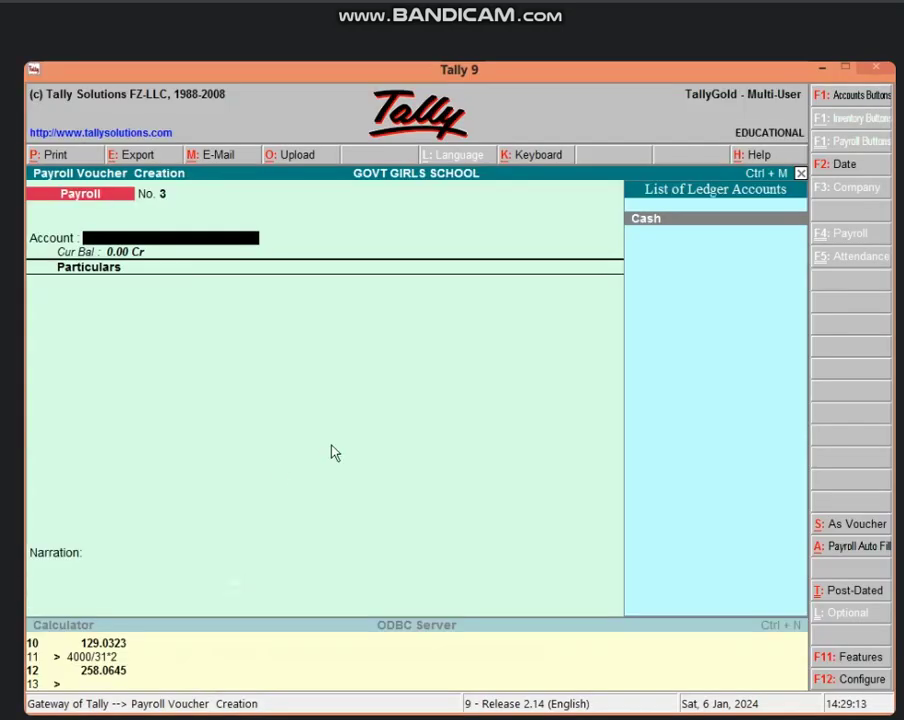
{"action": "key", "text": "Escape"}
{"action": "key", "text": "Return"}
{"action": "key", "text": "alt+F1"}
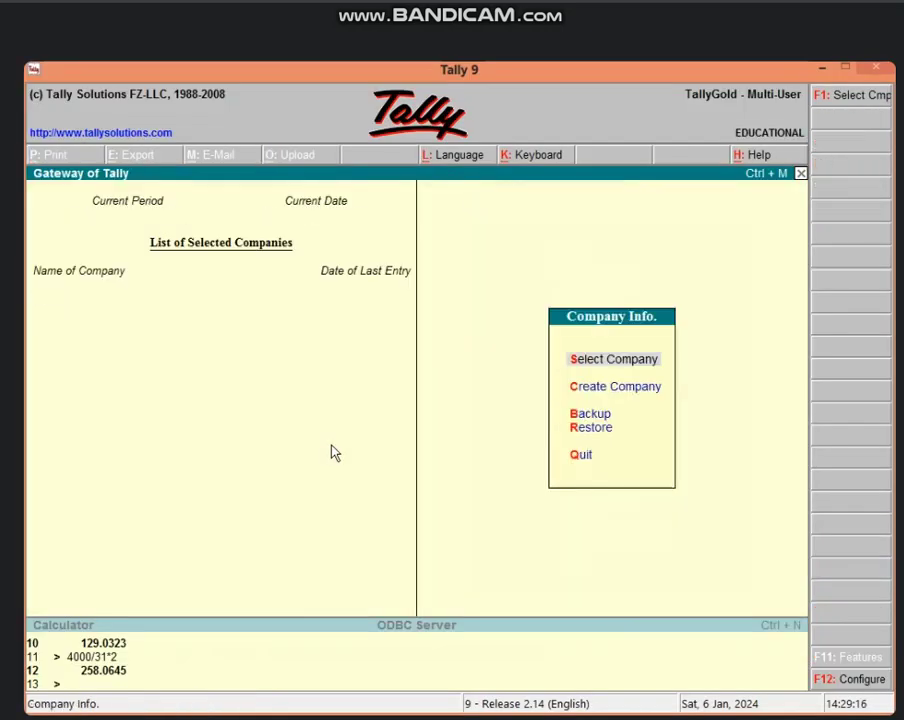
Find the companies starting with JAY and load the company JAY MAHAKAL 2
{"action": "key", "text": "Return"}
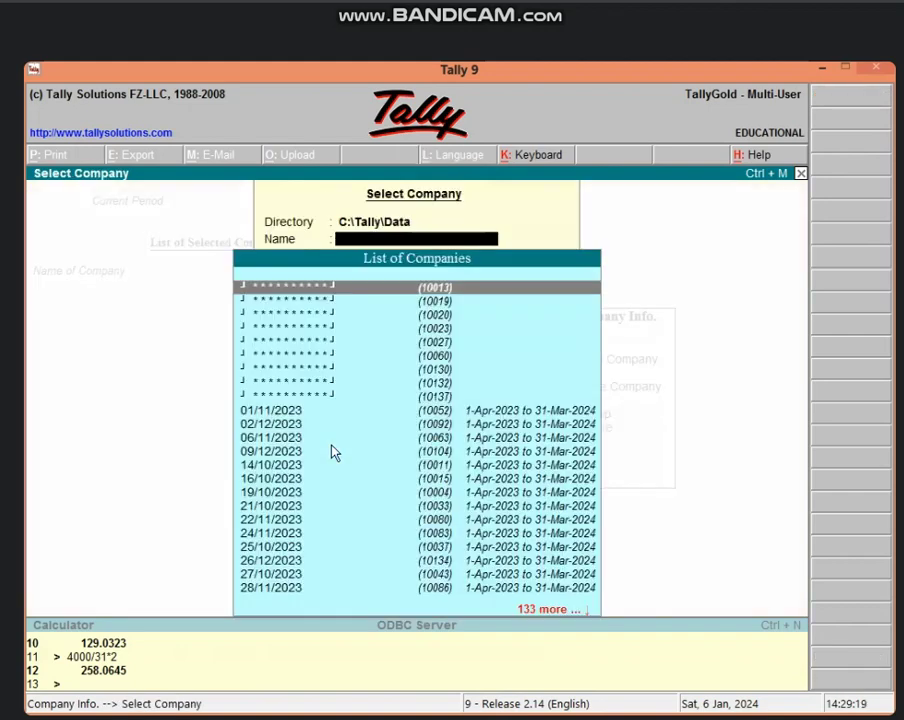
{"action": "type", "text": "JAY"}
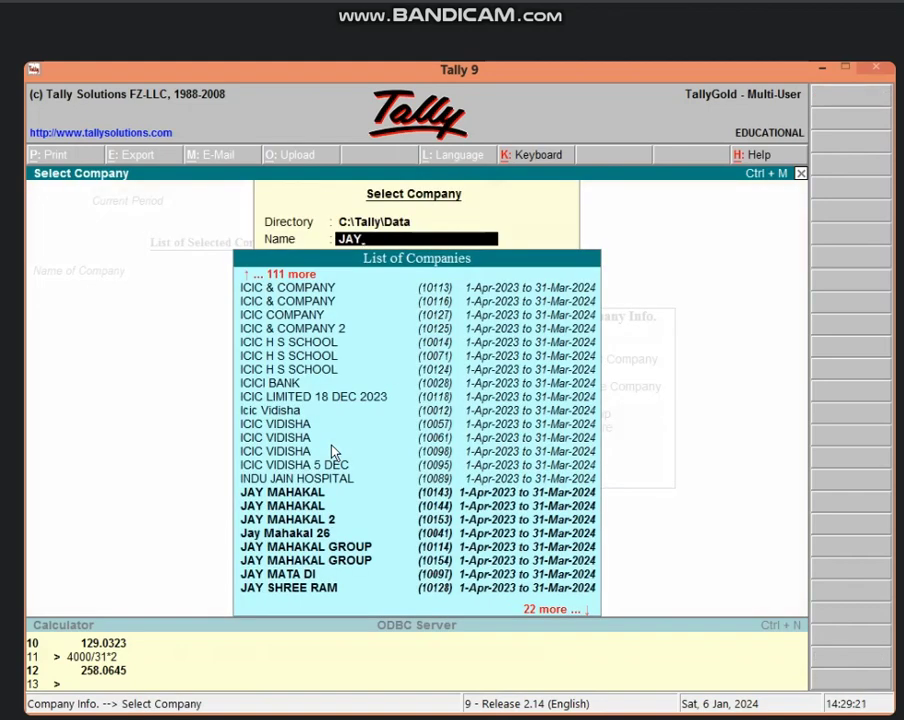
{"action": "key", "text": "Down"}
{"action": "key", "text": "Down"}
{"action": "key", "text": "Down"}
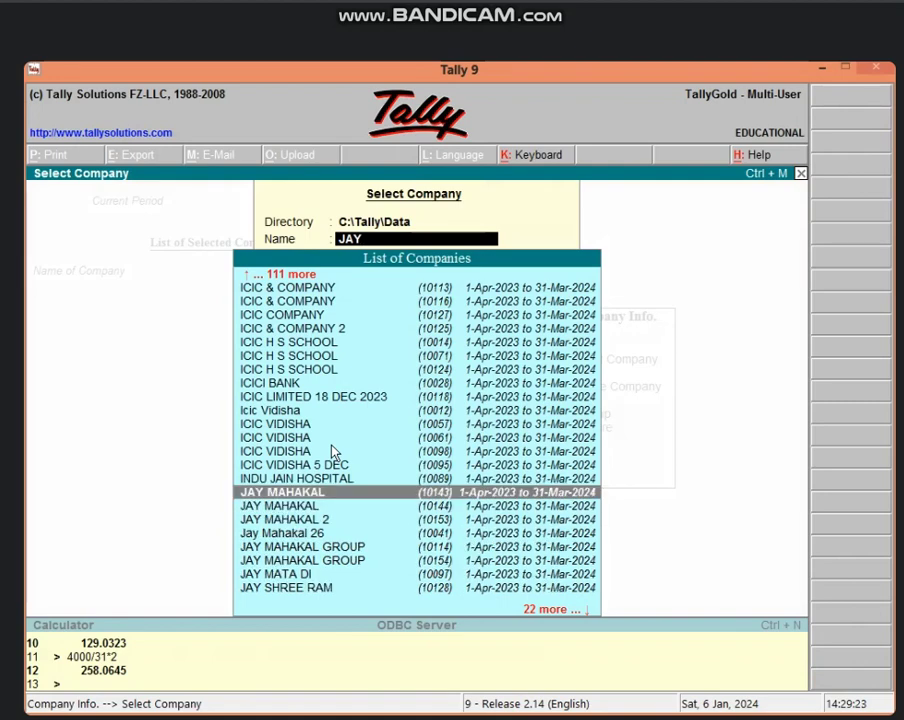
{"action": "key", "text": "Return"}
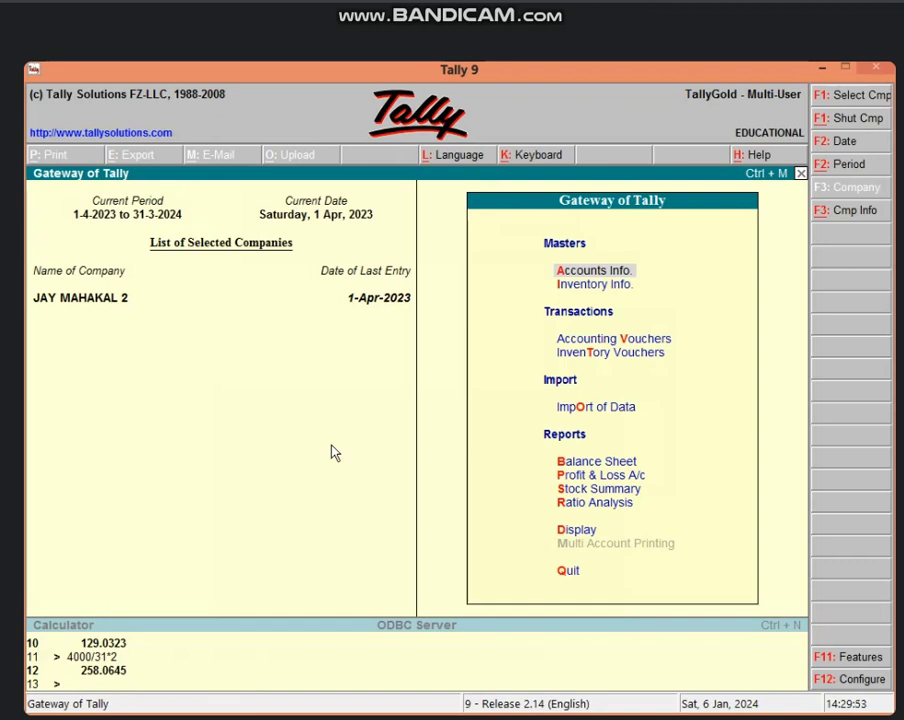
Open accounting voucher entry and set Use Cr/Dr instead of To/By during entry to No in the voucher configuration
{"action": "key", "text": "v"}
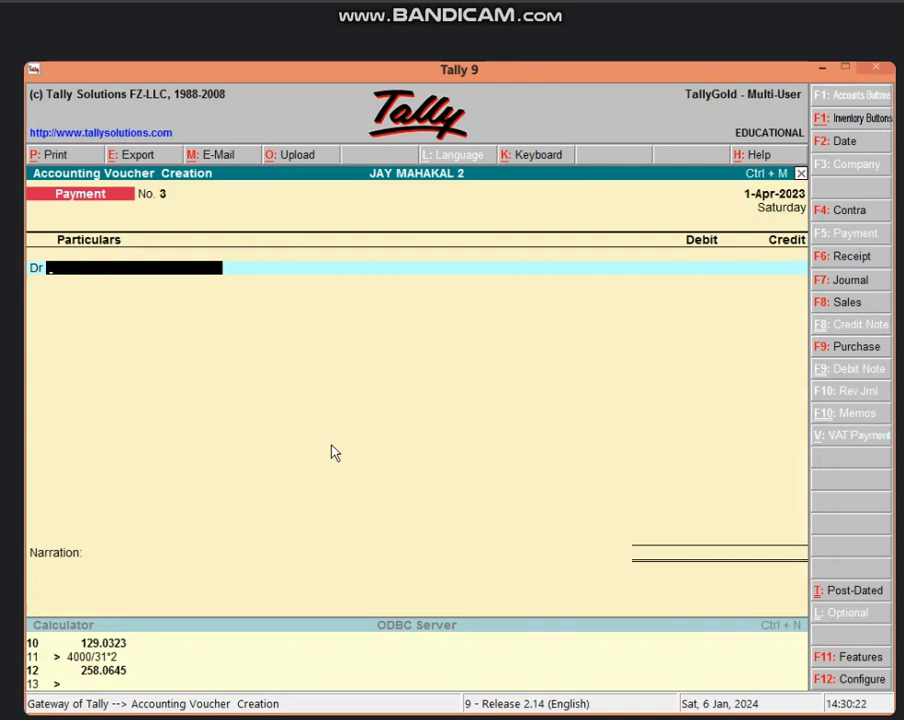
{"action": "key", "text": "F12"}
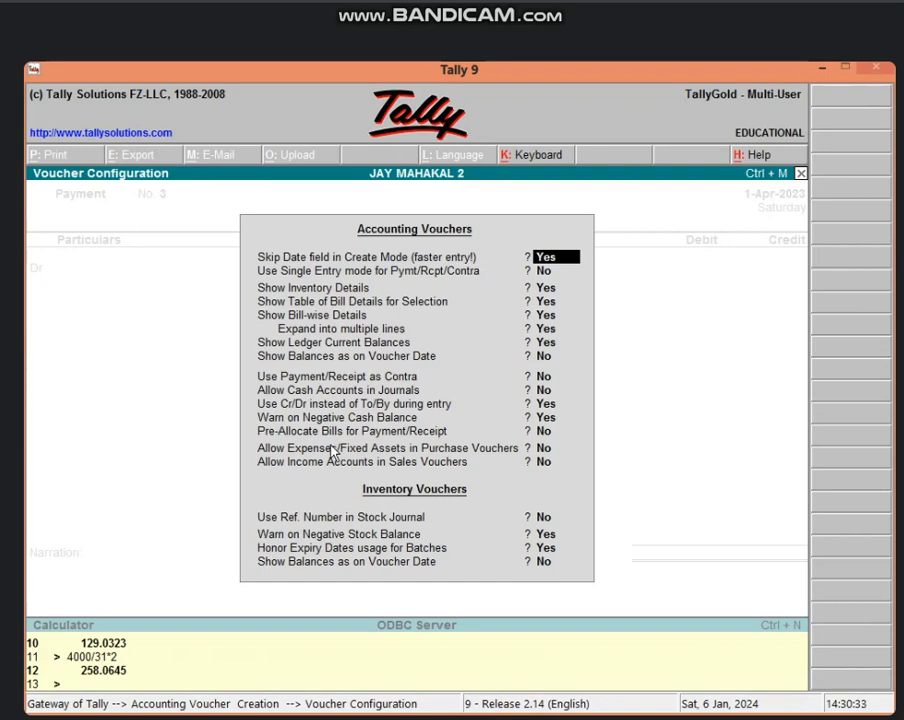
{"action": "left_click", "coordinate": [546, 405]}
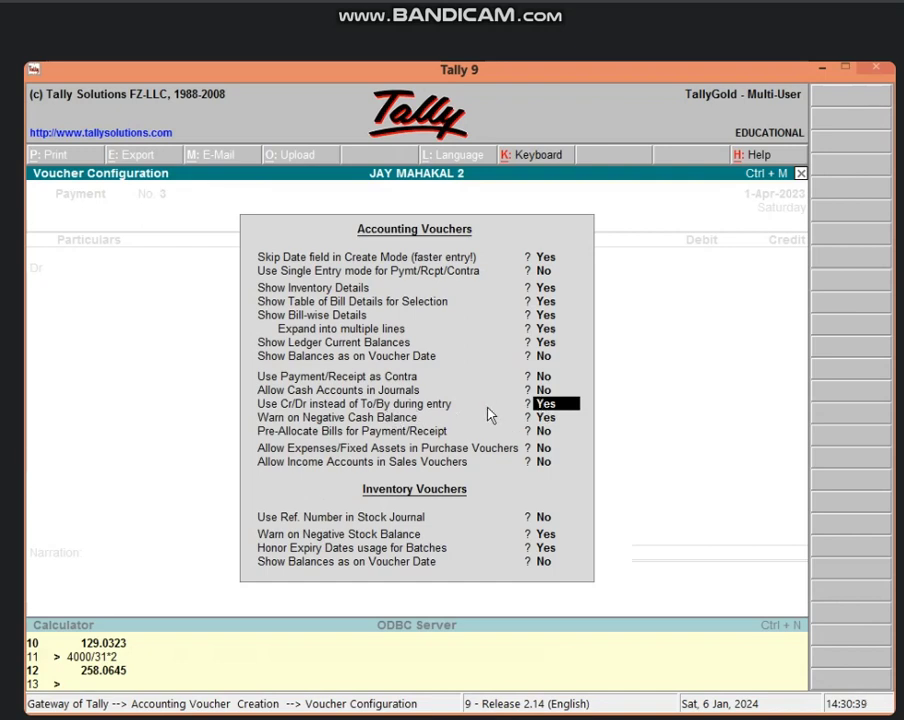
{"action": "type", "text": "N"}
{"action": "key", "text": "Return"}
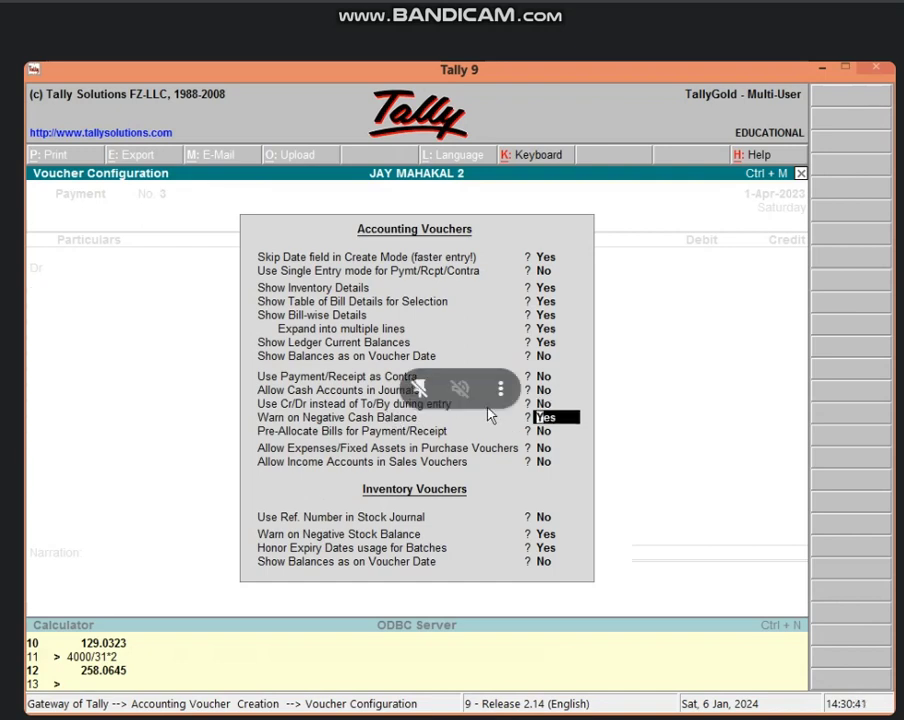
{"action": "key", "text": "Return"}
{"action": "key", "text": "Return"}
{"action": "key", "text": "Return"}
{"action": "key", "text": "Return"}
{"action": "key", "text": "Return"}
{"action": "key", "text": "Return"}
{"action": "key", "text": "Return"}
{"action": "key", "text": "Return"}
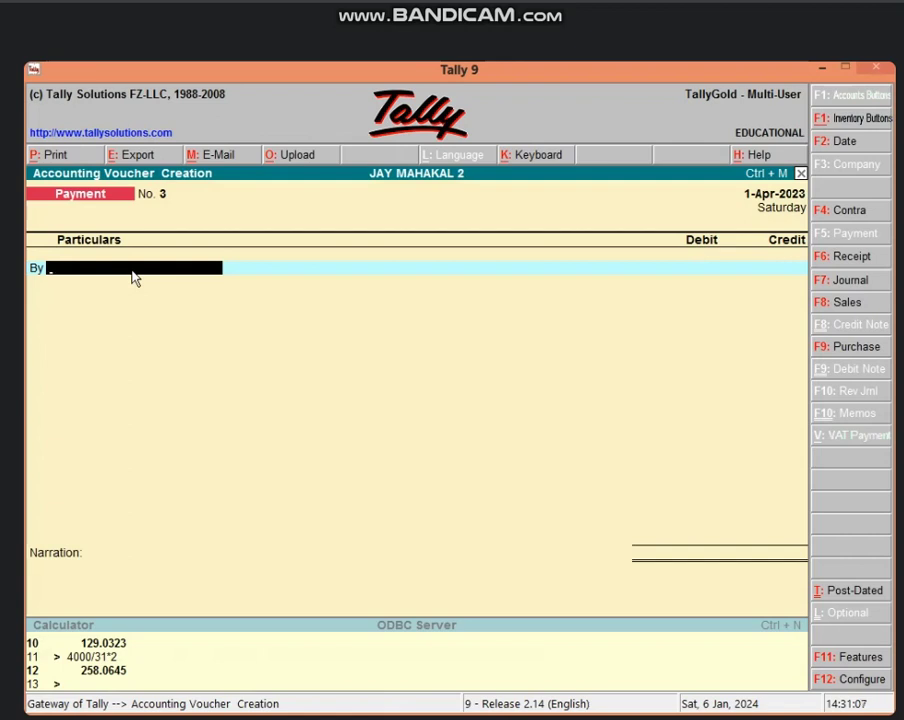
Debit FURNITURE A/C with 75000 in the payment voucher, checking the amount against COST PRICE in the Excel sheet
{"action": "type", "text": "F"}
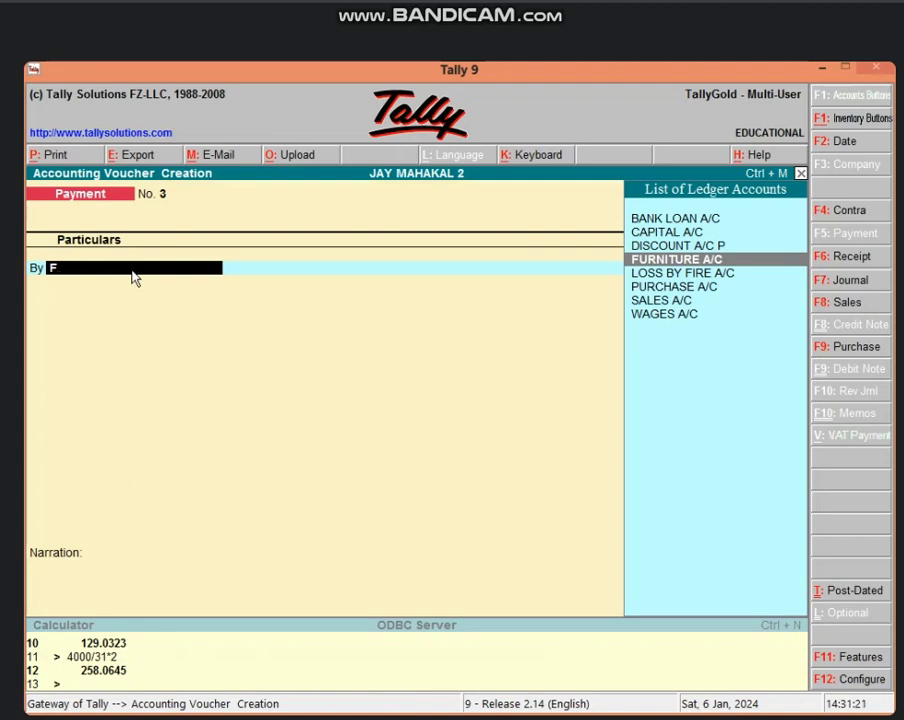
{"action": "key", "text": "Return"}
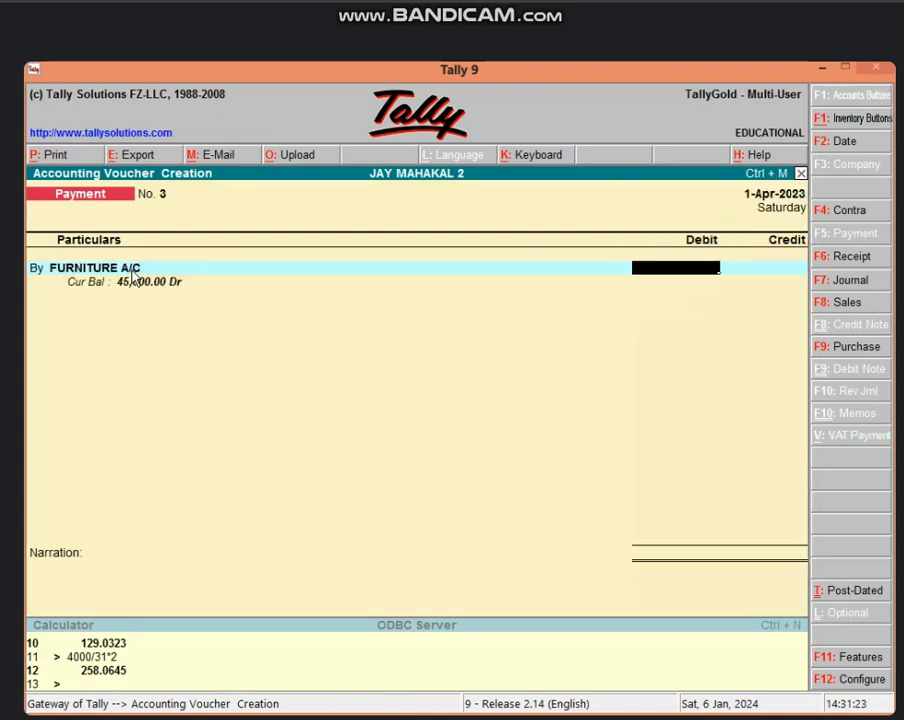
{"action": "left_click", "coordinate": [816, 68]}
{"action": "left_click", "coordinate": [224, 340]}
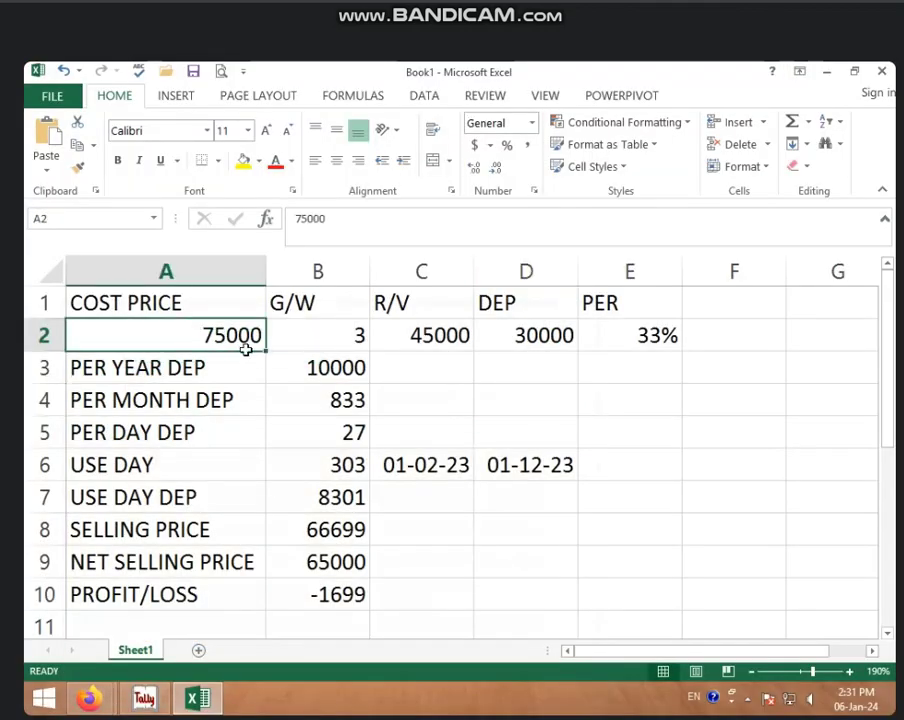
{"action": "left_click", "coordinate": [144, 698]}
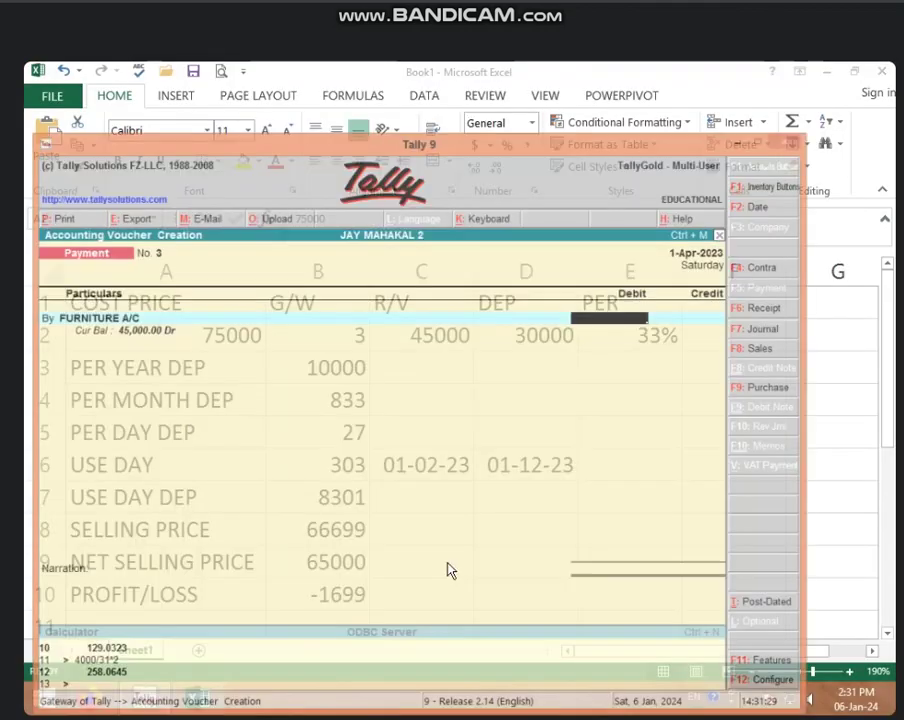
{"action": "type", "text": "75000"}
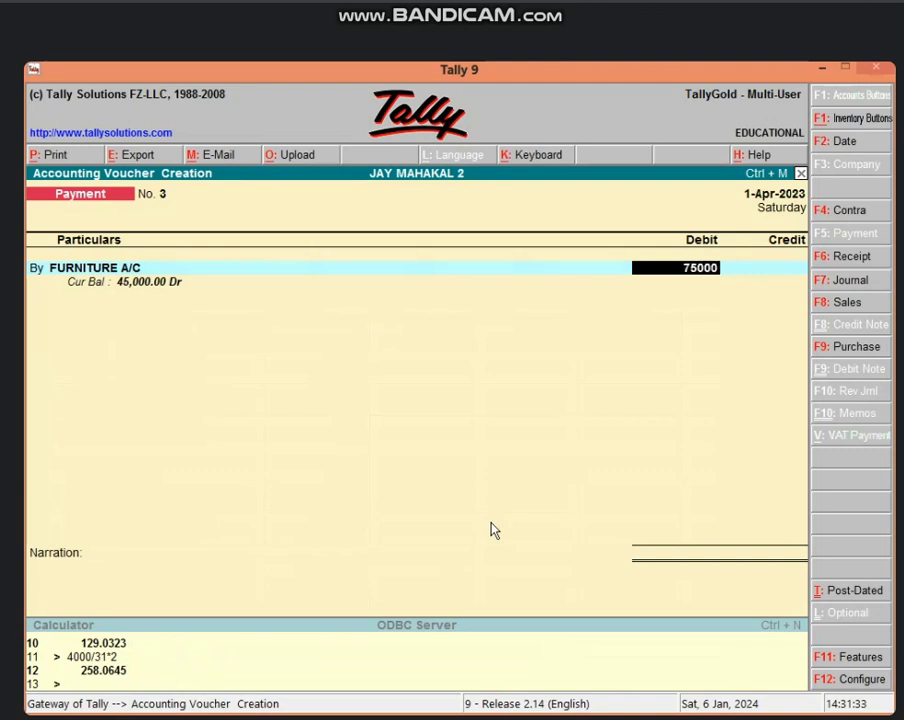
{"action": "key", "text": "Return"}
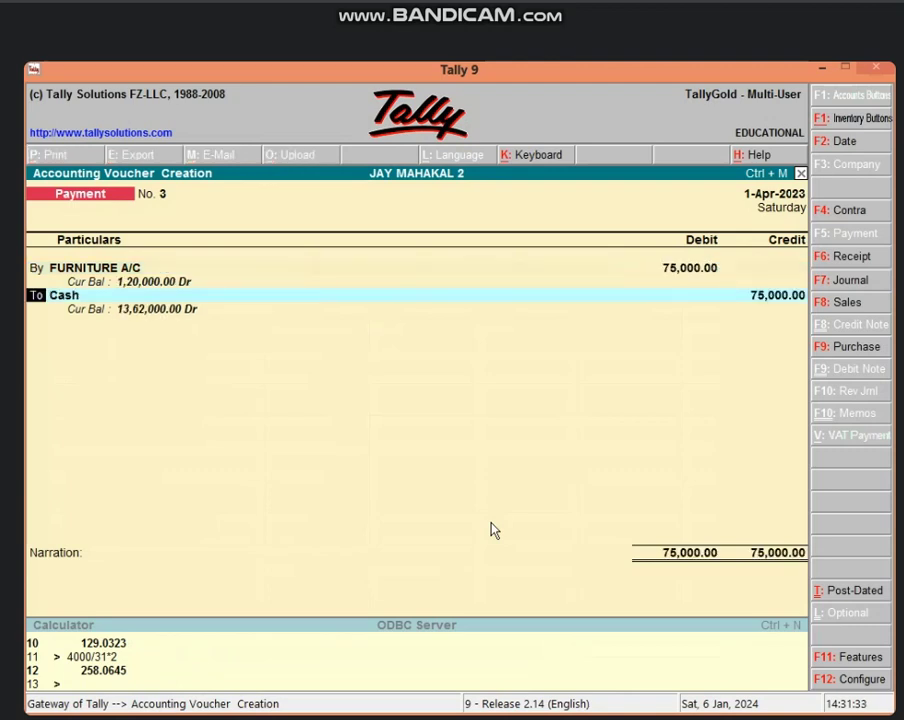
Credit Cash with 75,000.00, leave the narration empty and accept the payment voucher
{"action": "key", "text": "Return"}
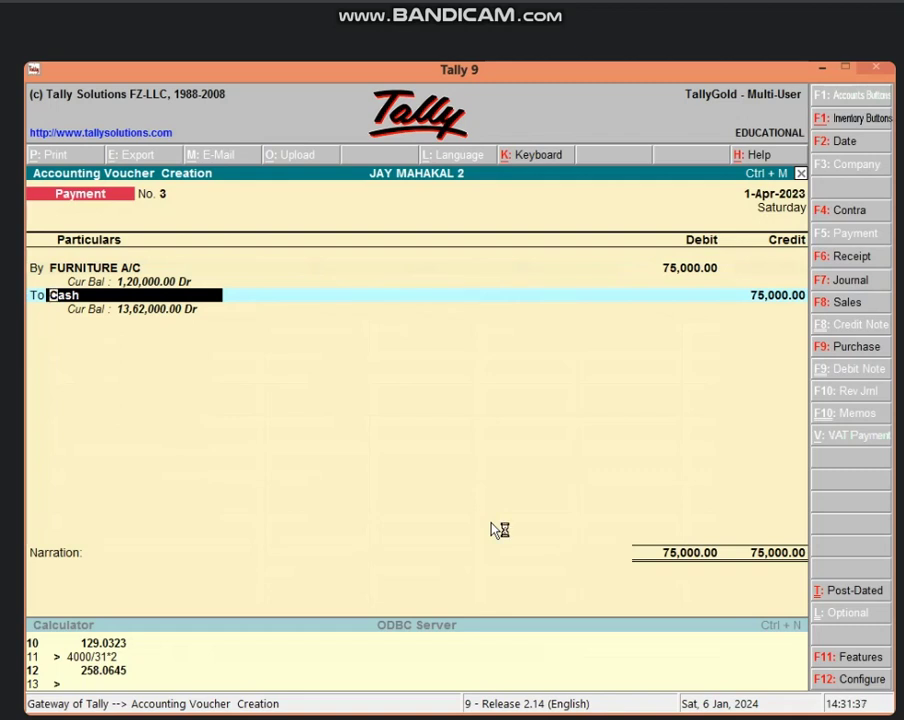
{"action": "key", "text": "Return"}
{"action": "key", "text": "Return"}
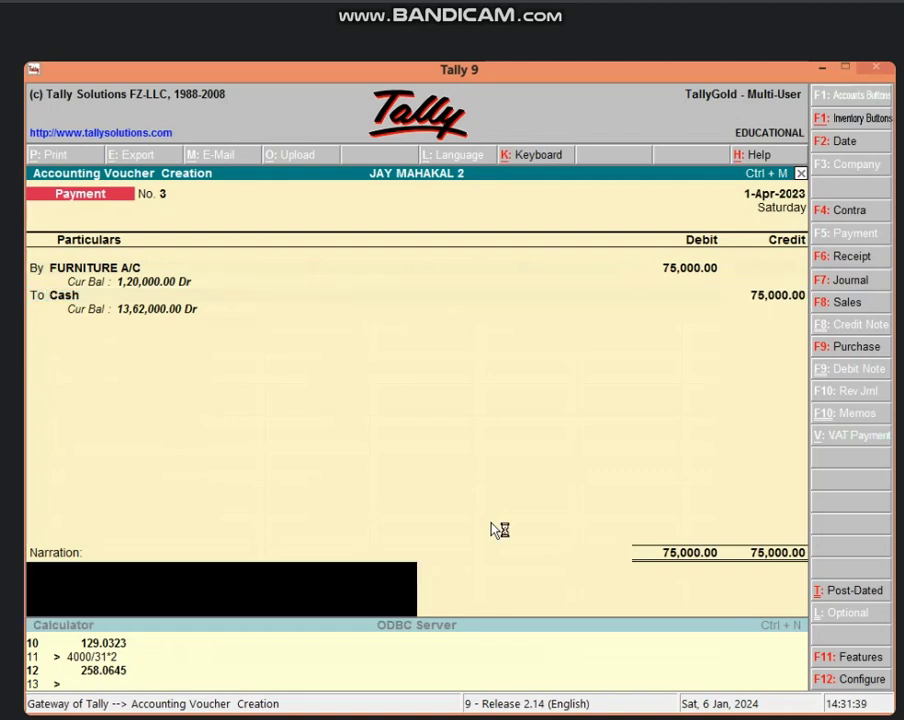
{"action": "key", "text": "Return"}
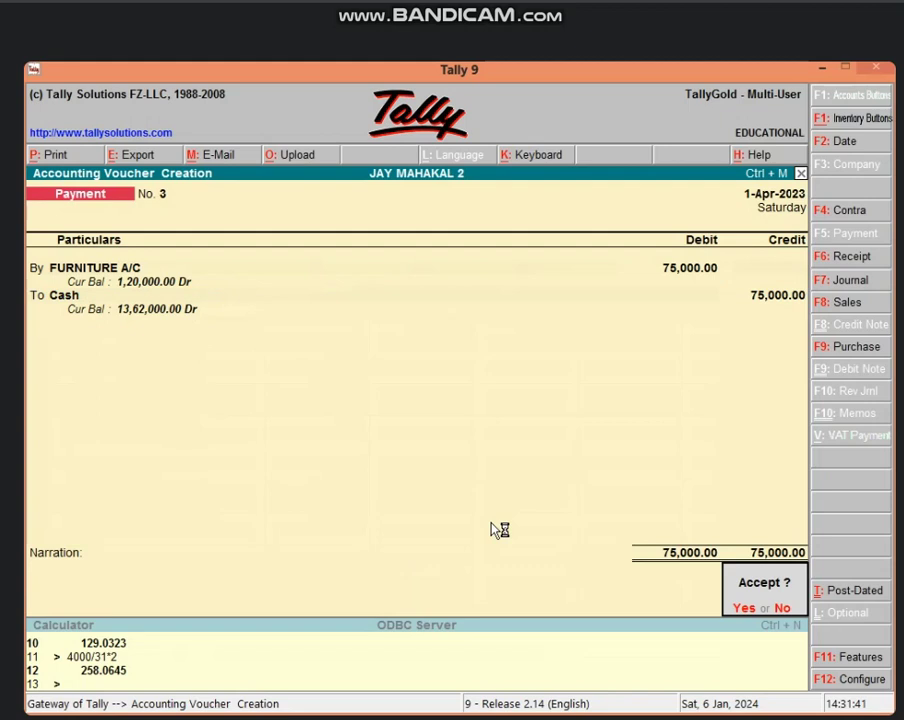
{"action": "key", "text": "Return"}
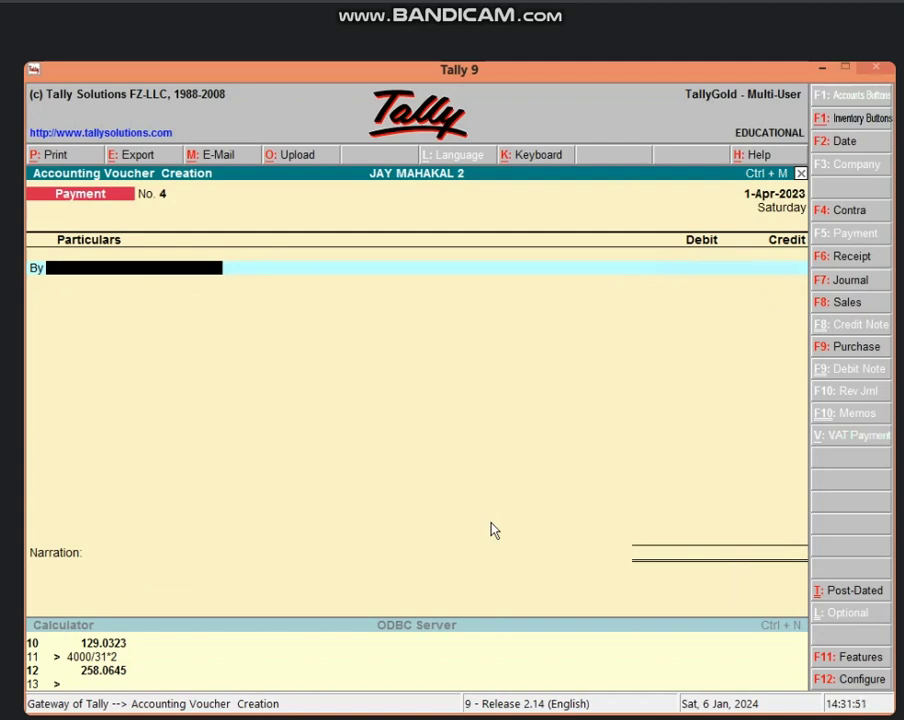
Switch voucher entry from Payment to Journal
{"action": "key", "text": "F7"}
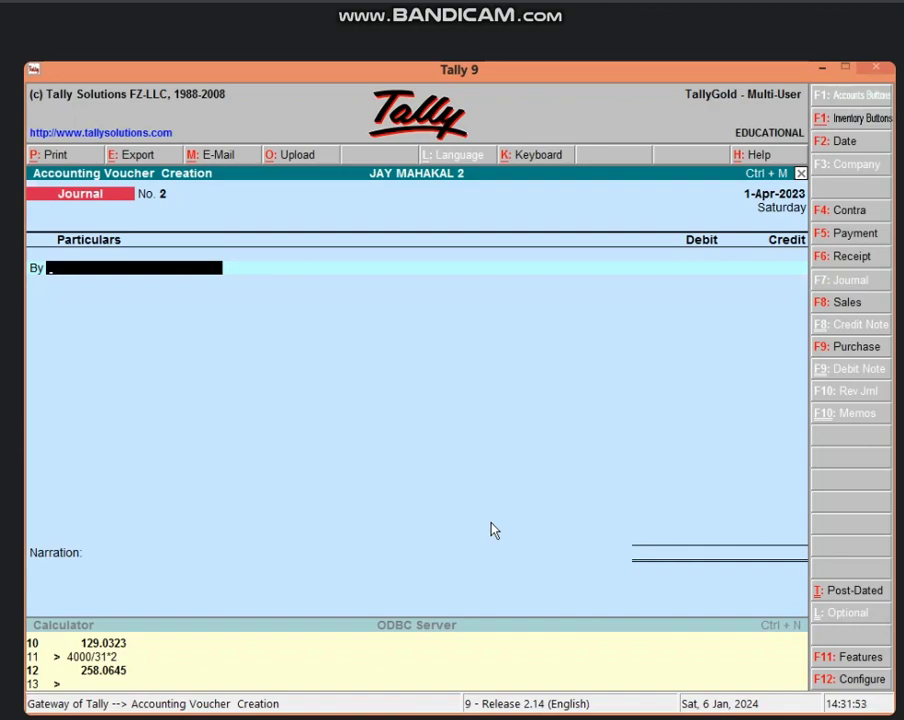